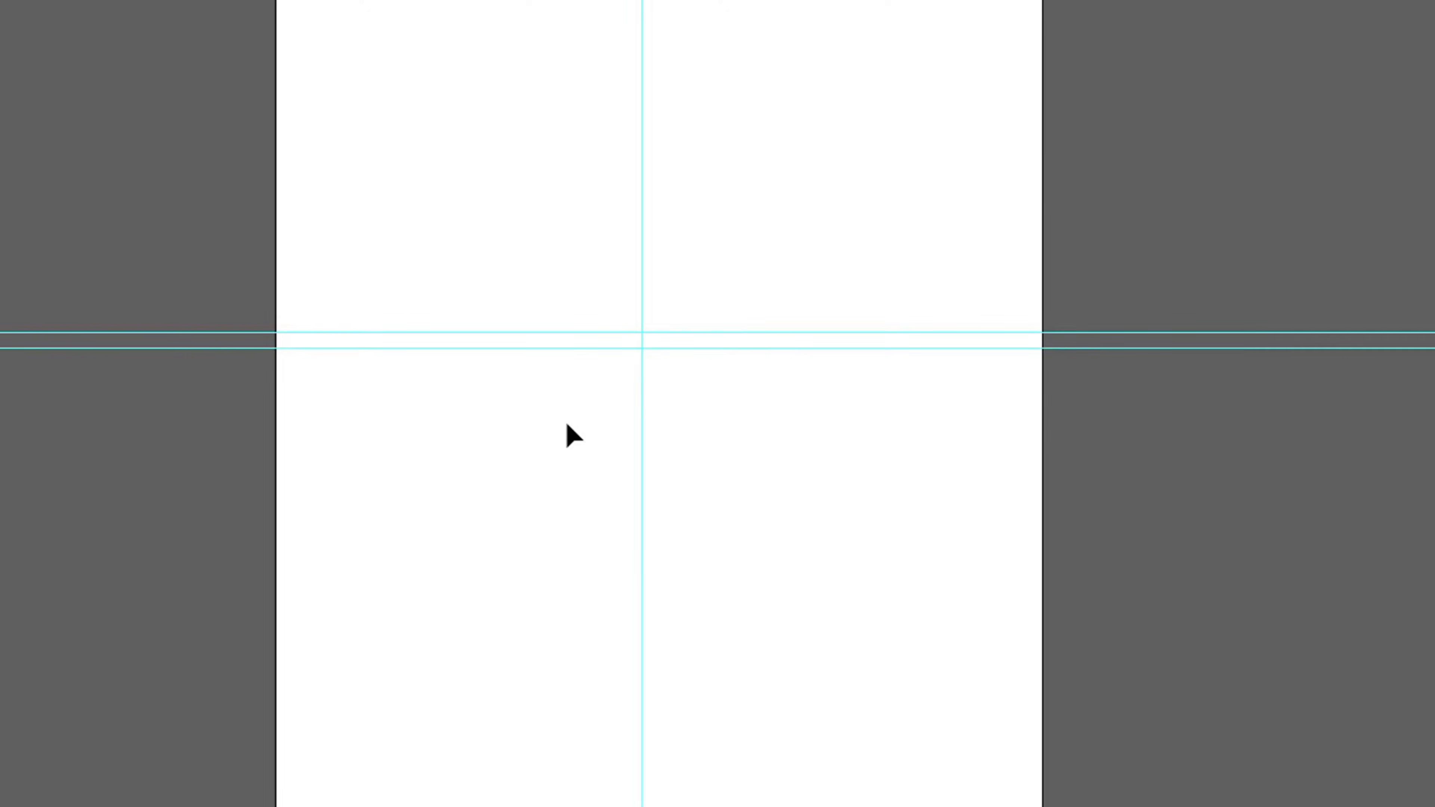
Unlock the guides, delete the upper of the two horizontal guides, and lock the guides again
right_click(723, 253)
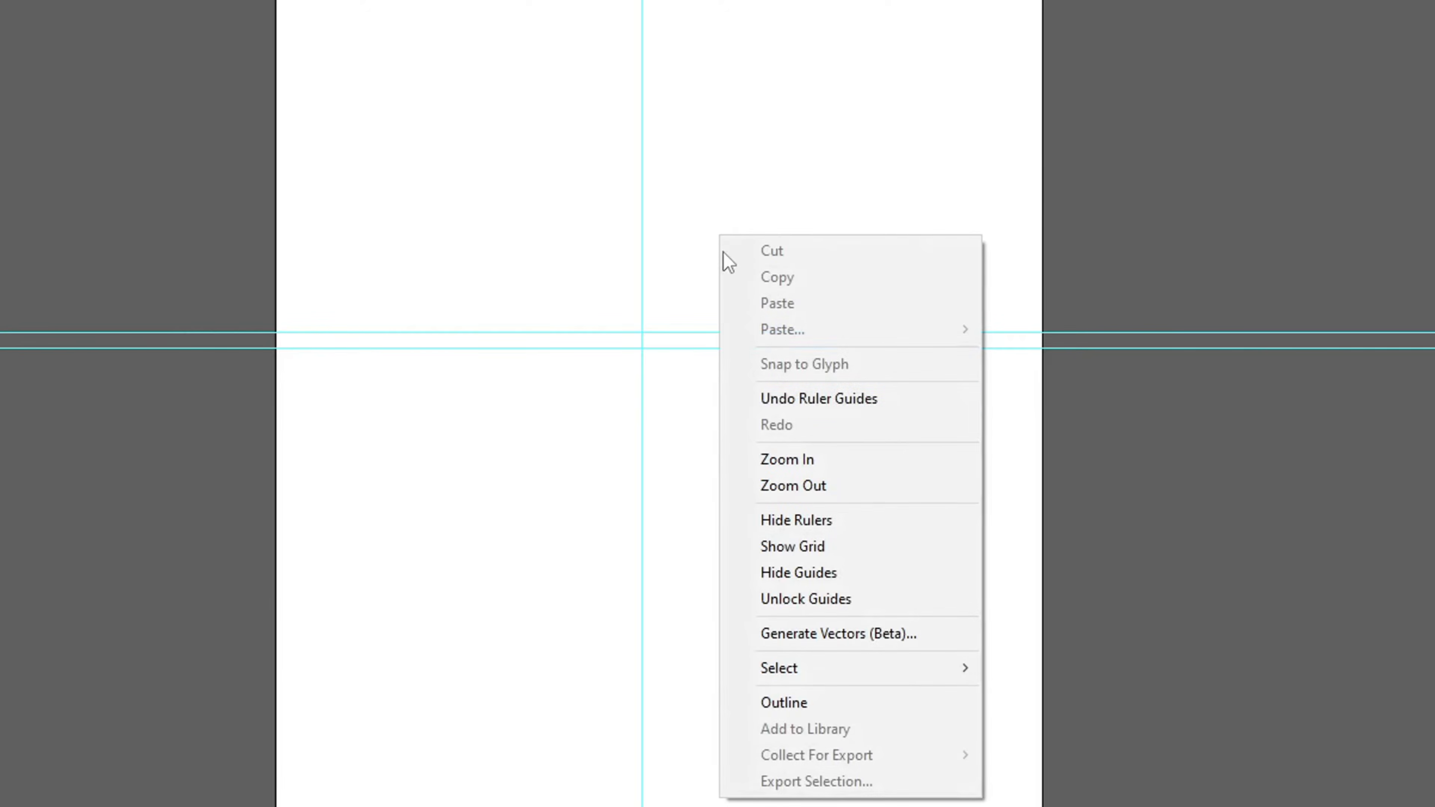
click(781, 597)
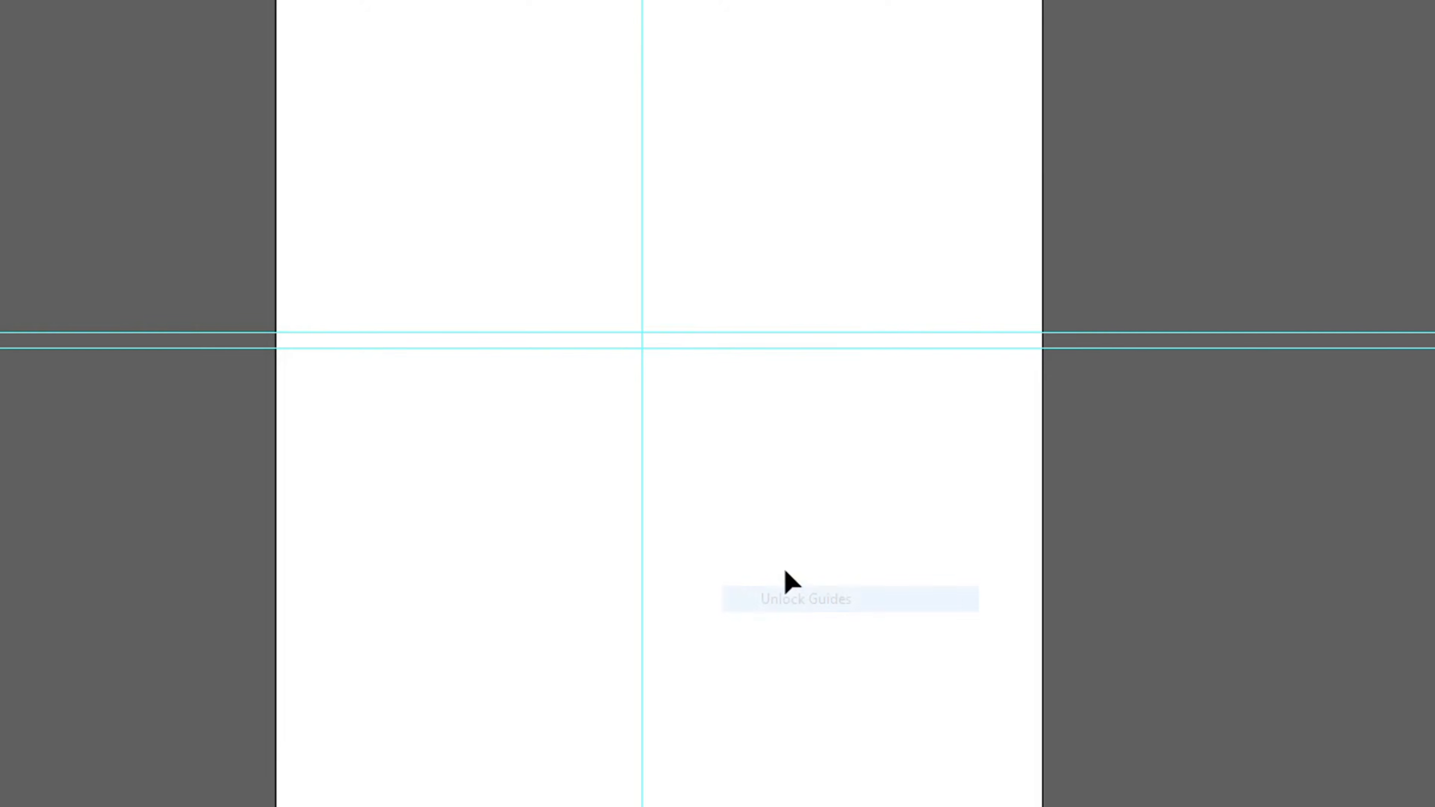
click(751, 334)
click(752, 337)
click(756, 333)
key(Delete)
right_click(499, 152)
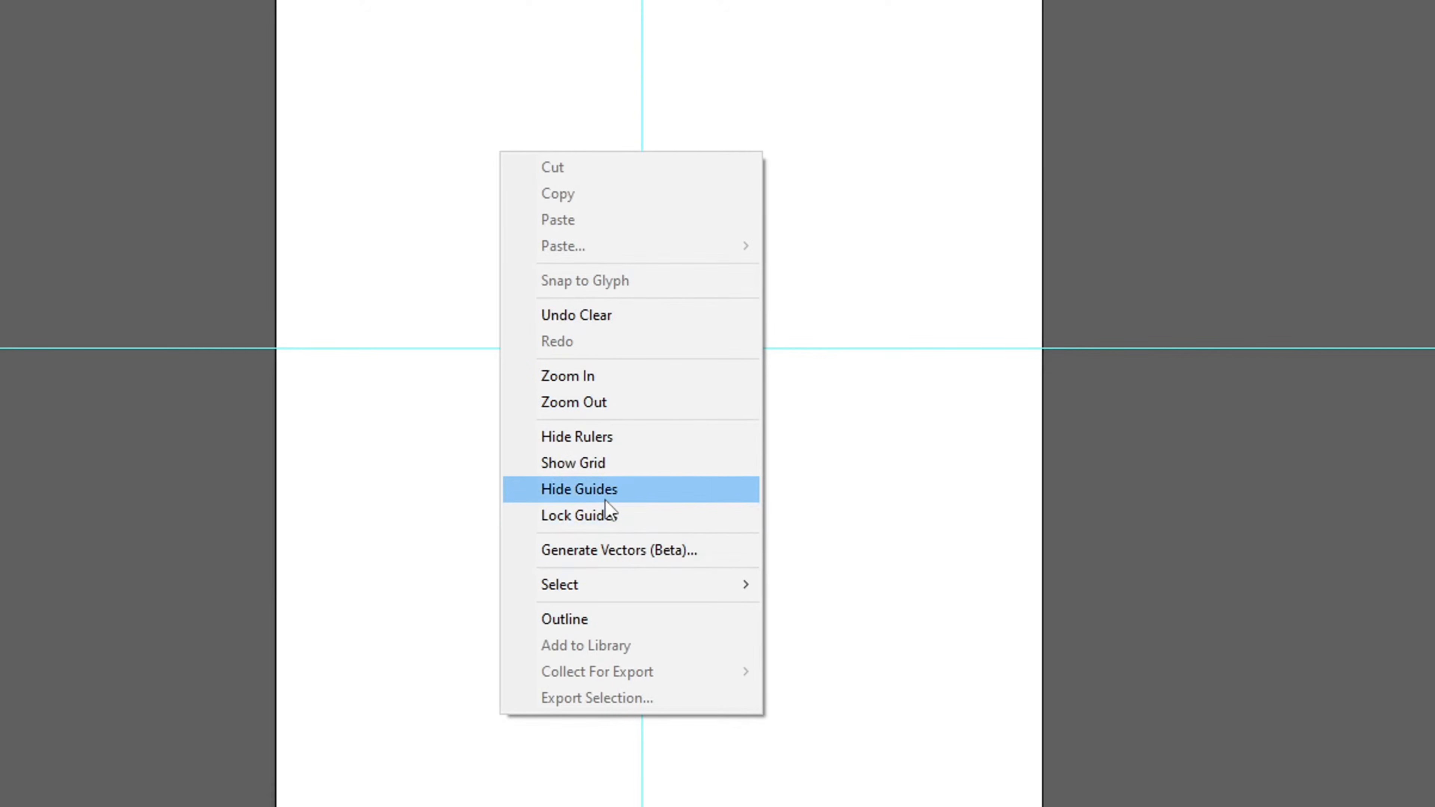
click(599, 517)
drag(563, 227, 717, 469)
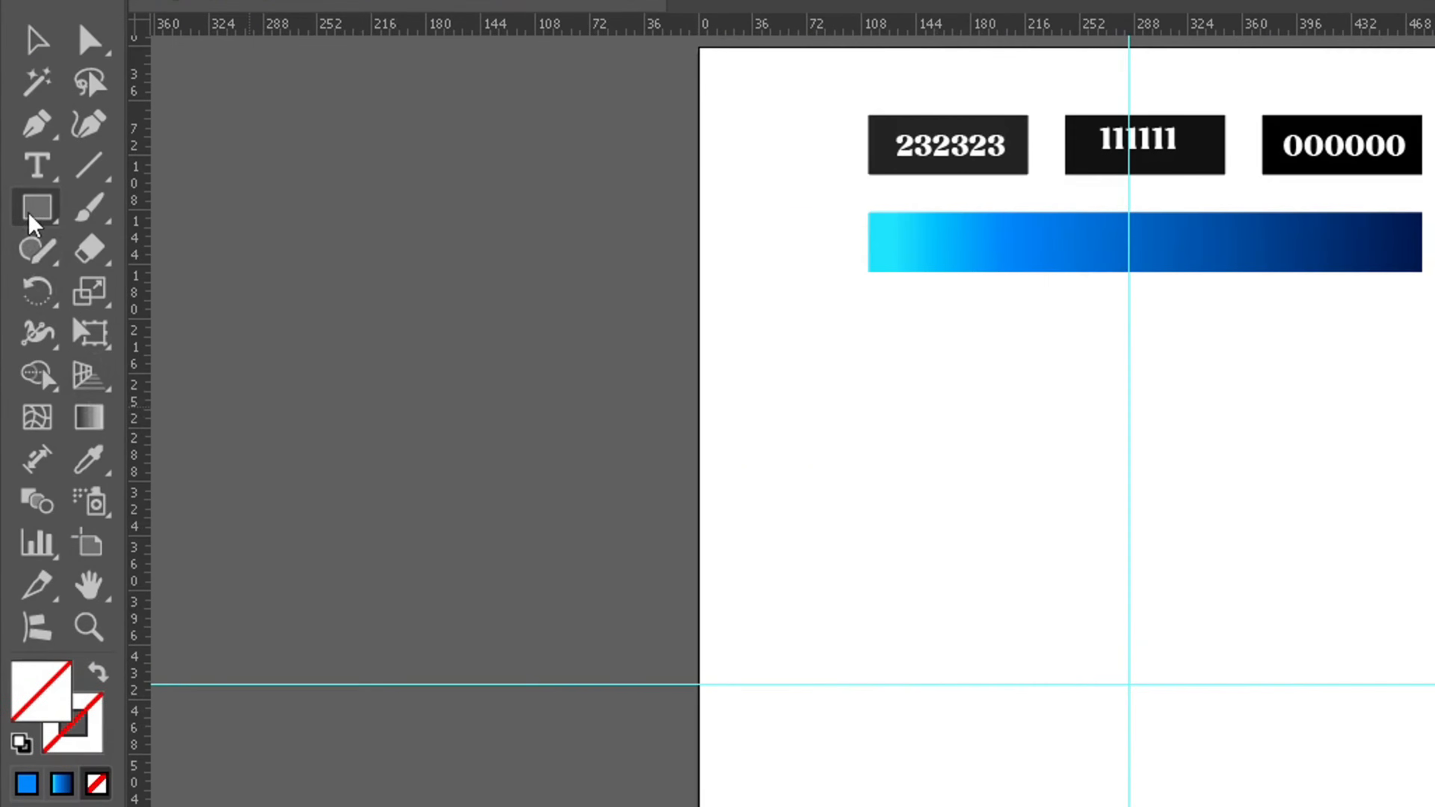
Create a 3-sided polygon with a 50 pt radius centred on the intersection of the guides
click(19, 194)
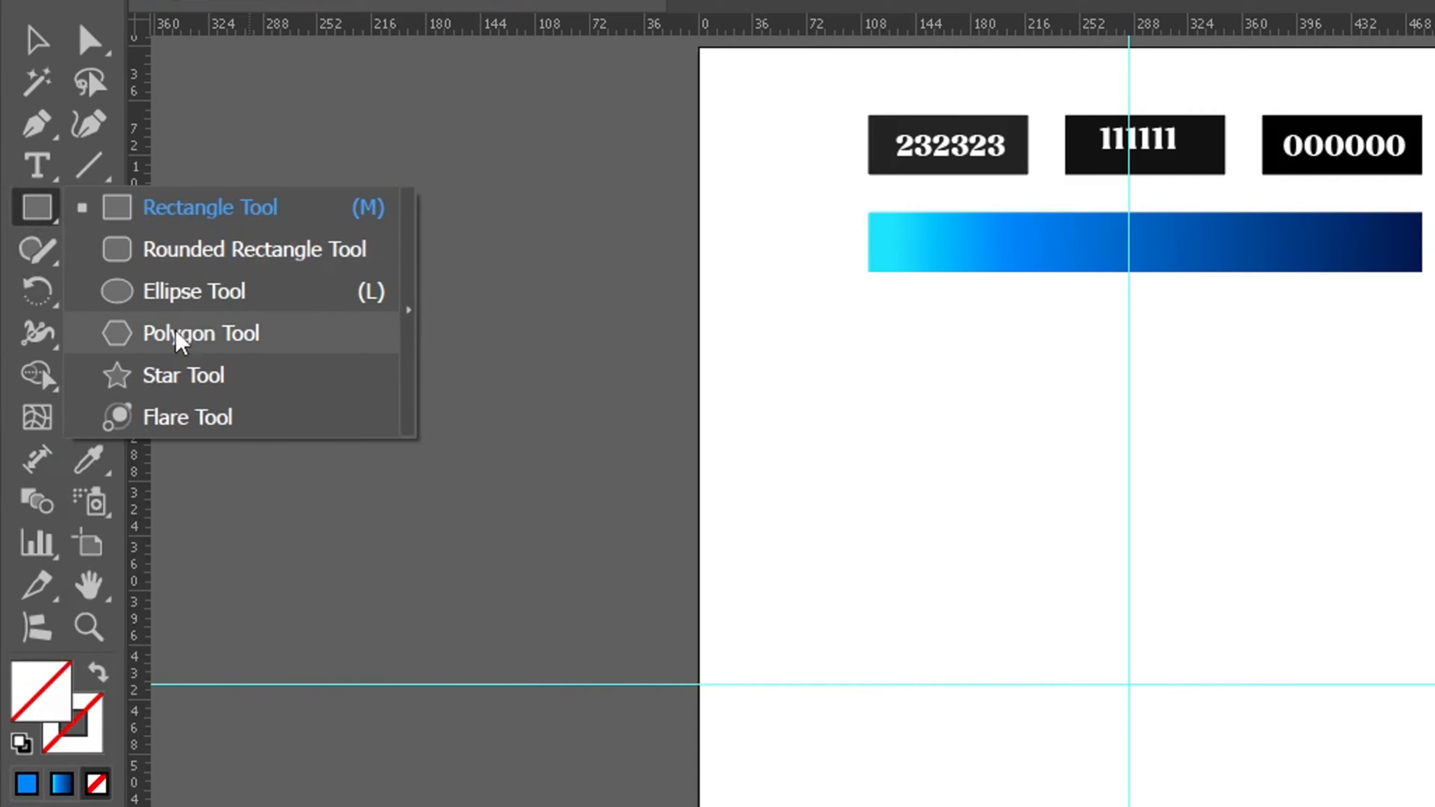
click(180, 335)
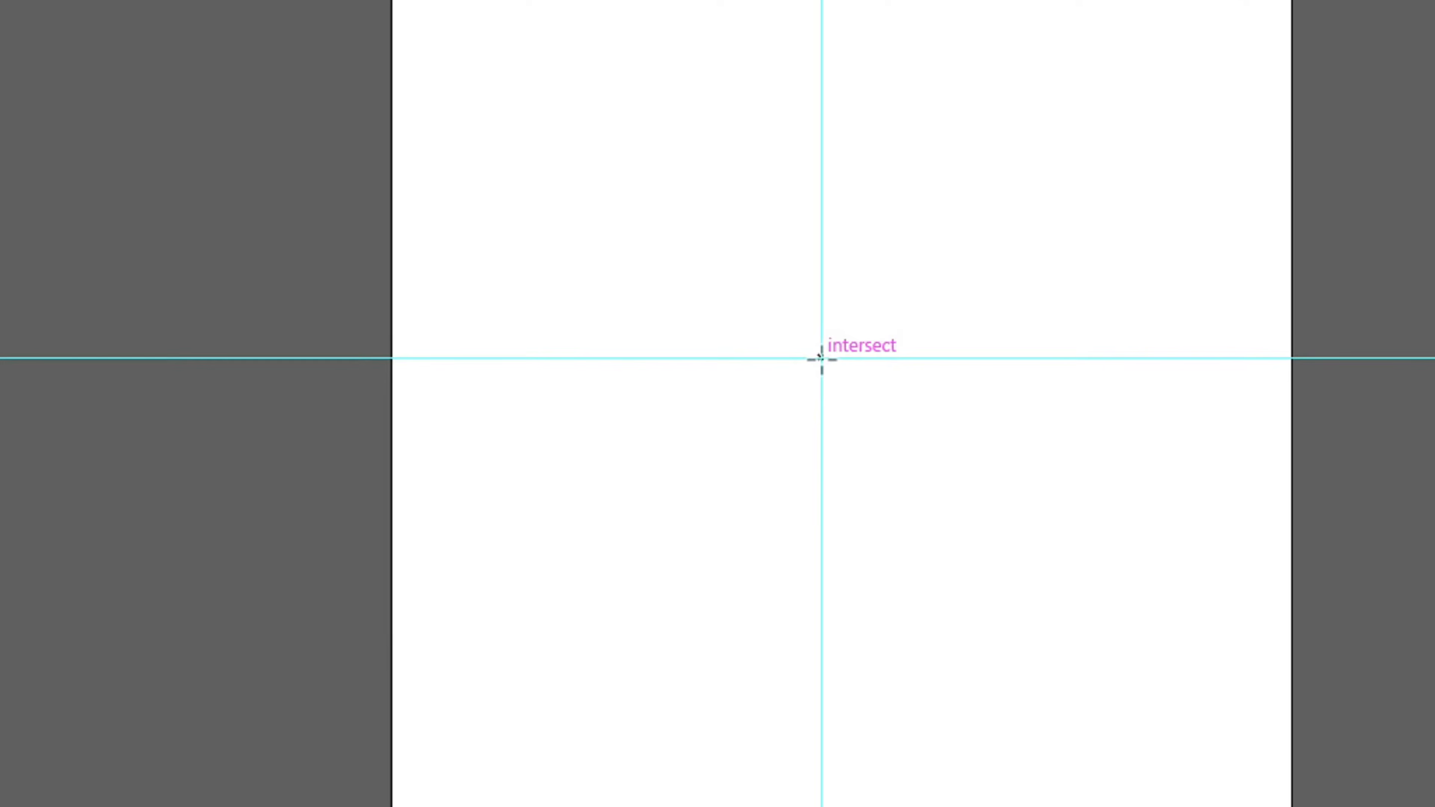
click(821, 360)
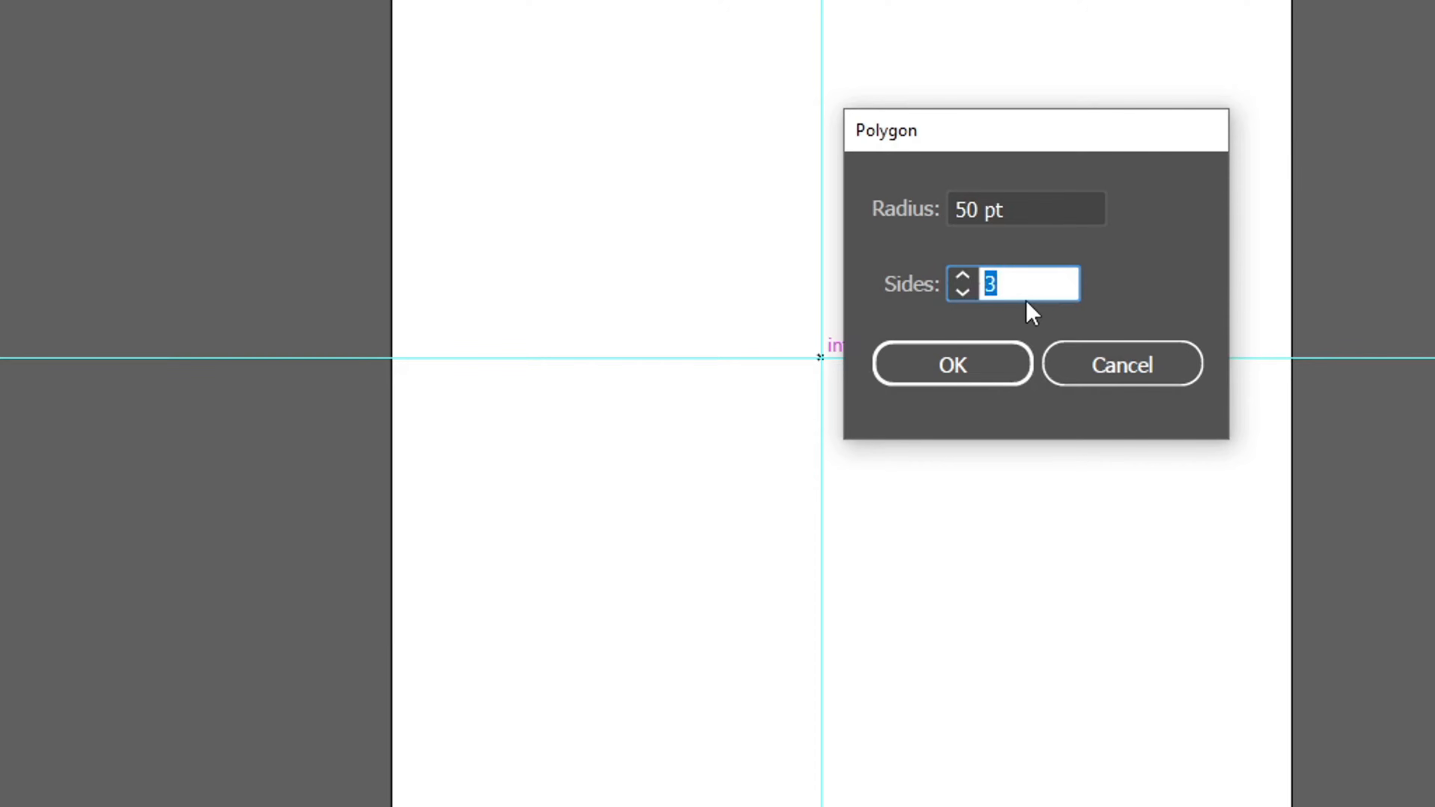
click(977, 365)
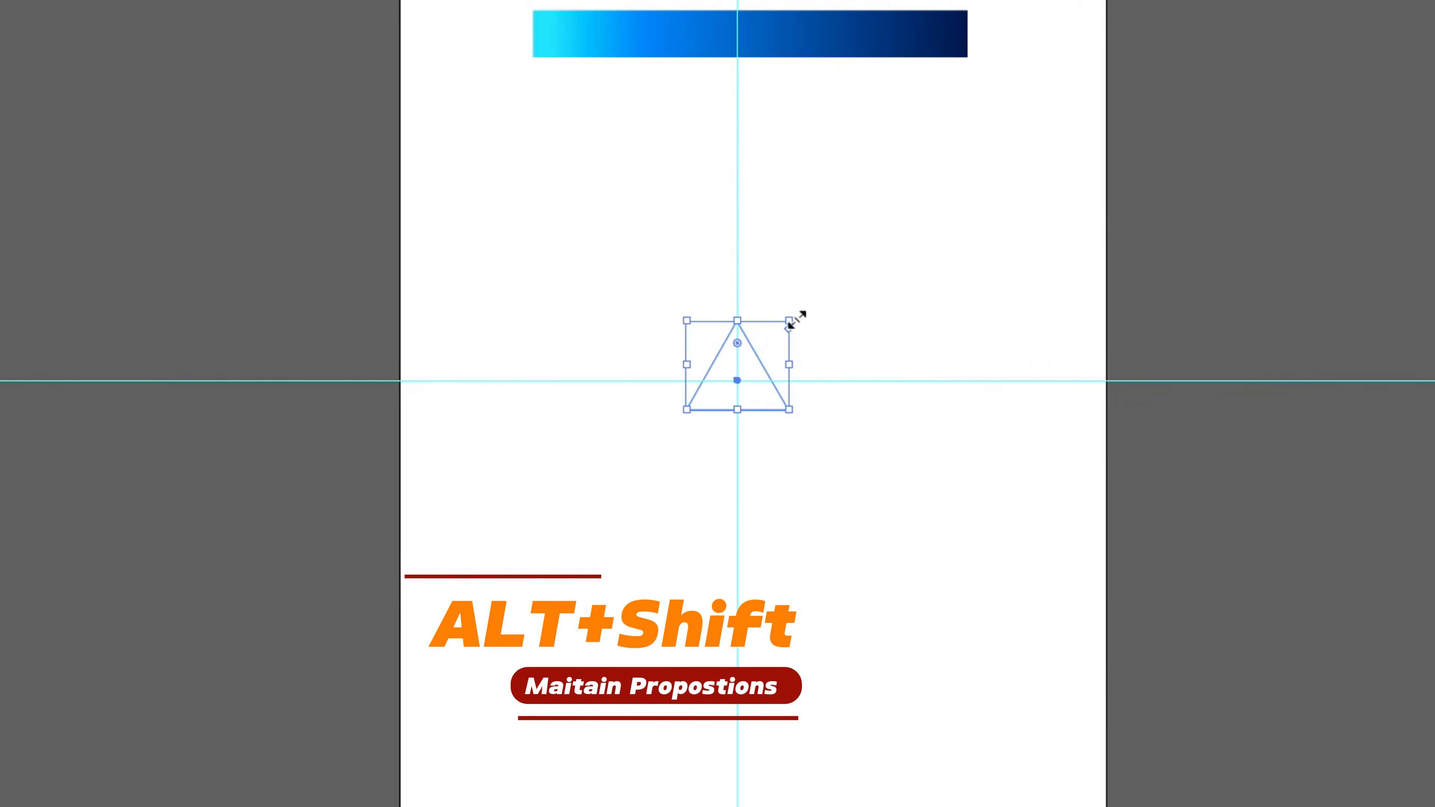
Scale the triangle proportionally from its centre to about 310 pt wide and give it a 1 pt stroke
drag(791, 323, 924, 206)
click(1000, 215)
click(822, 310)
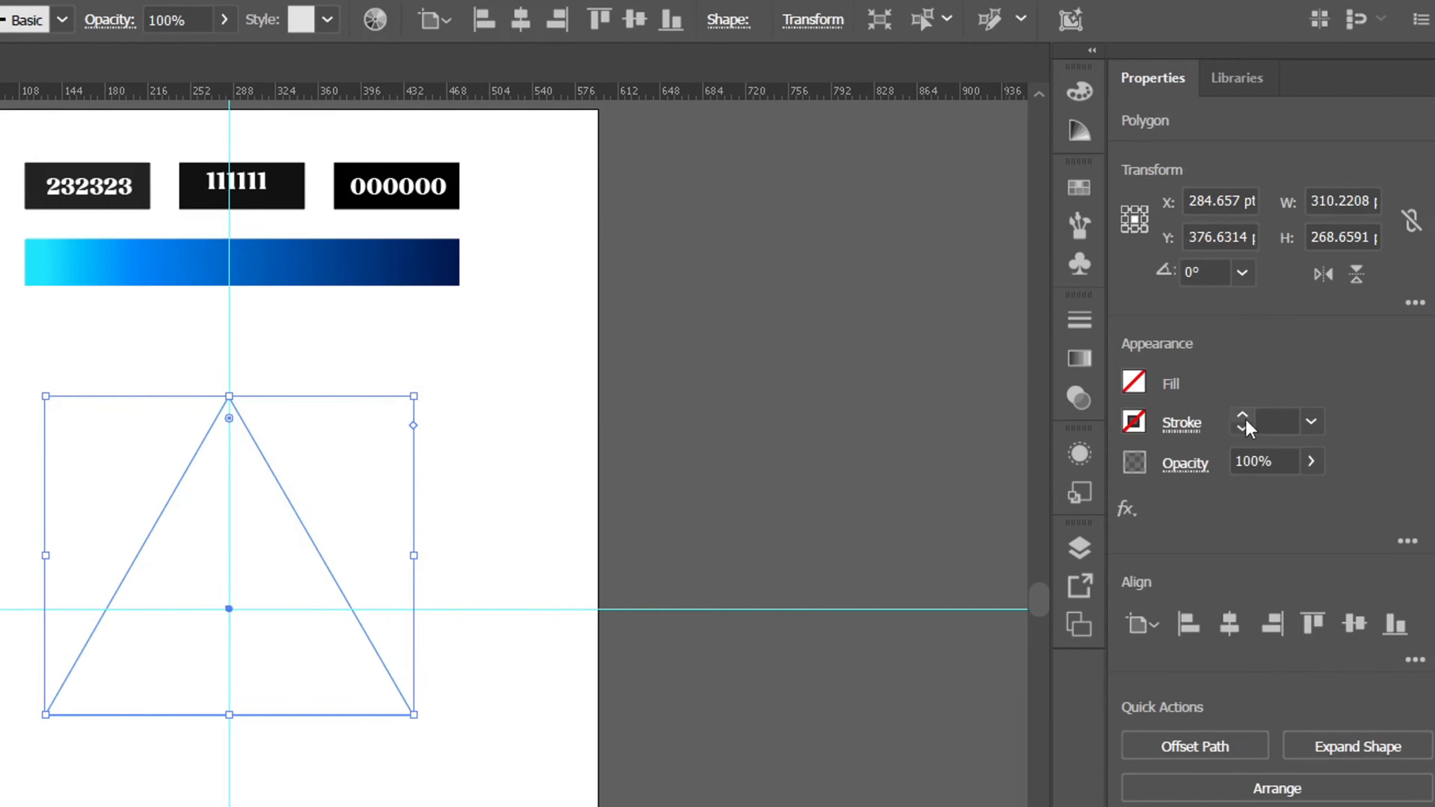
click(1242, 416)
click(494, 477)
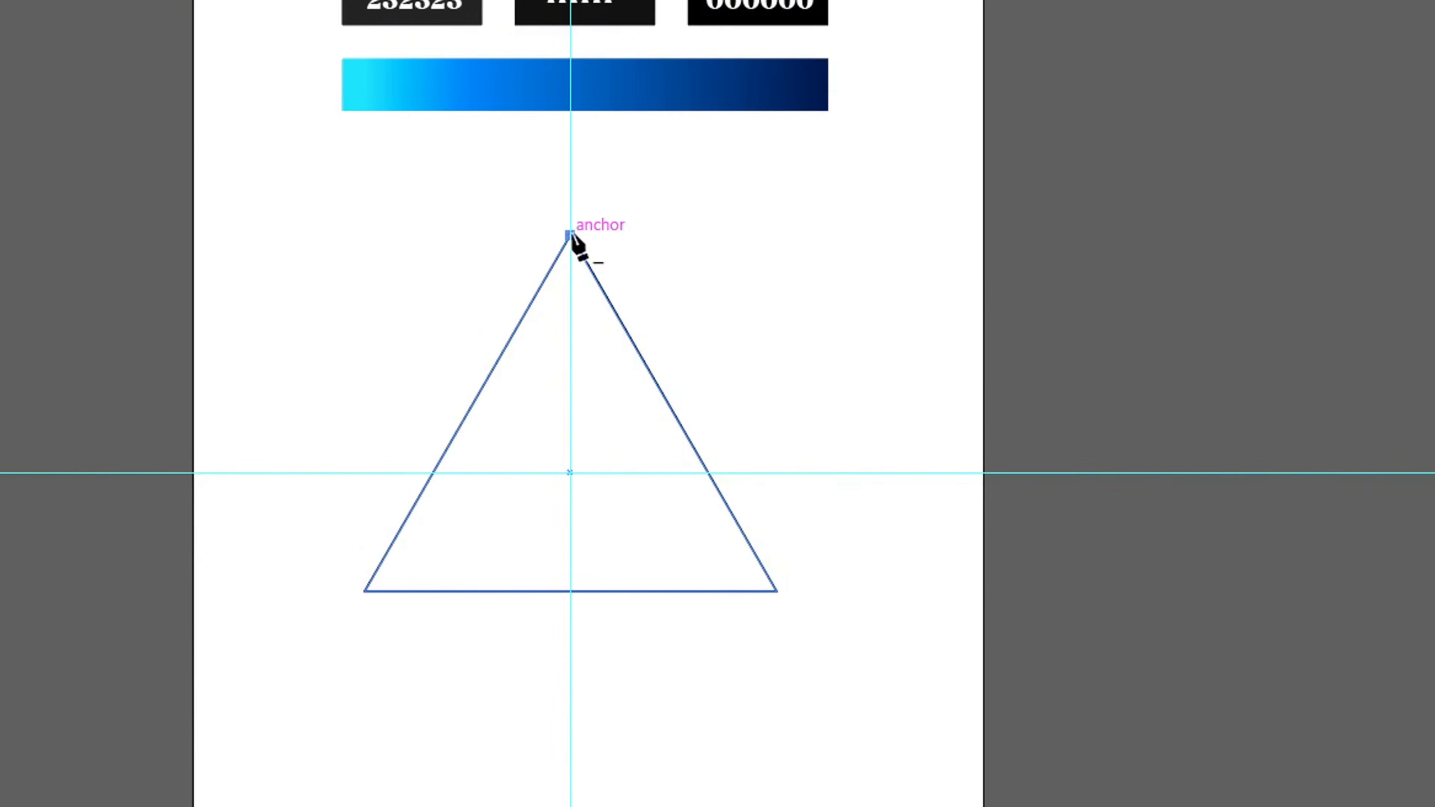
Draw a straight vertical Pen path from the triangle's apex to the intersection of the guides
click(569, 234)
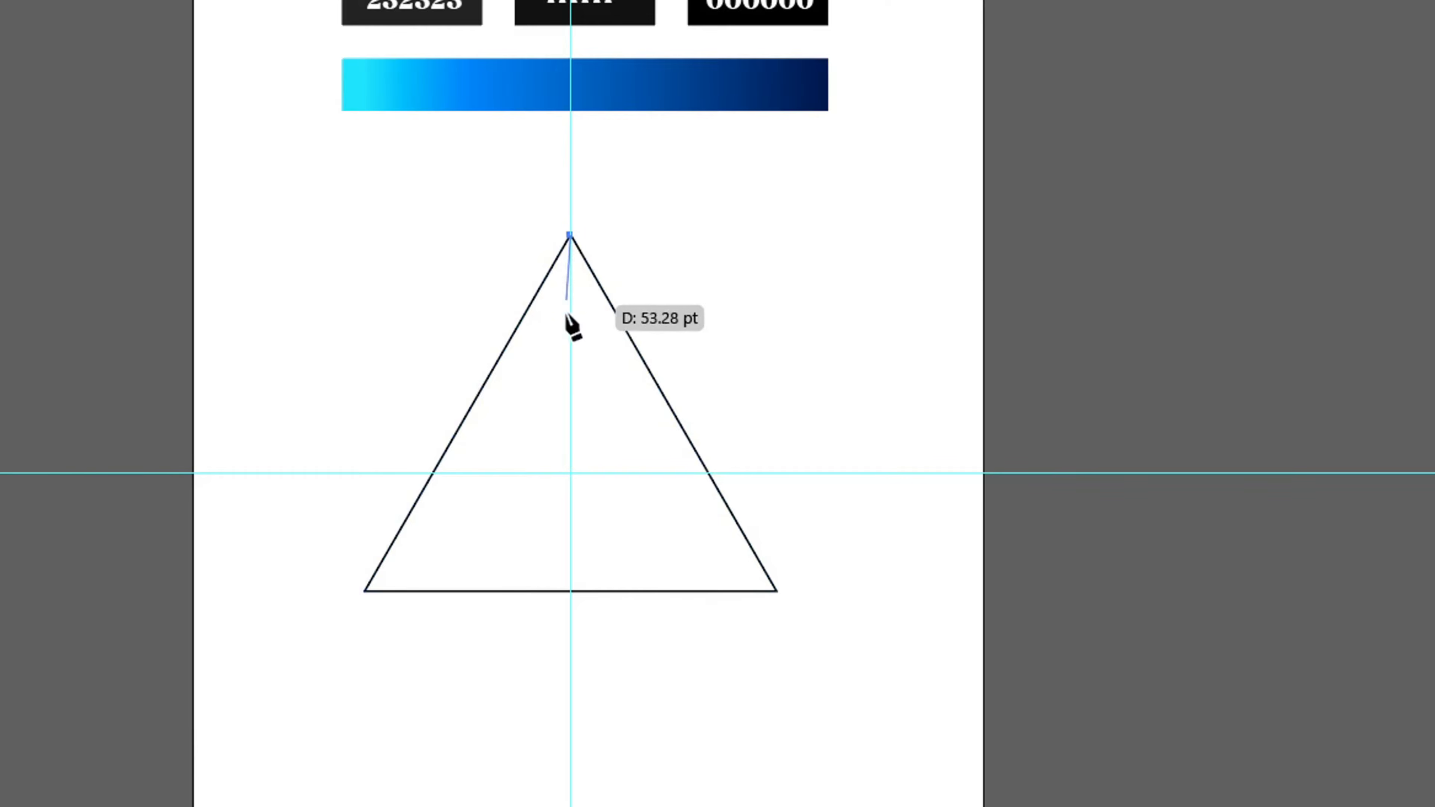
click(569, 473)
key(Escape)
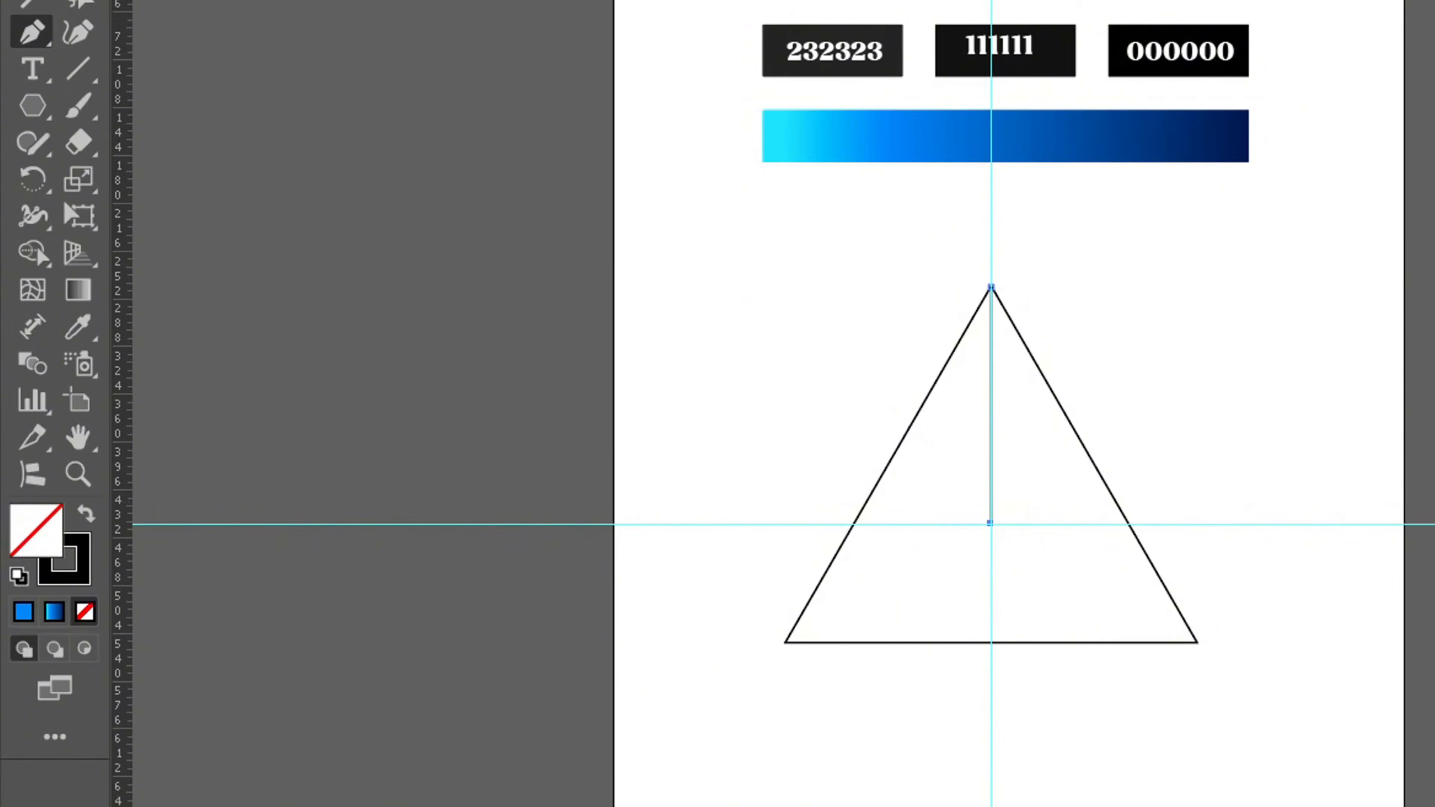
Widen the vertical line's lower end with the Width tool so it tapers to a point at the apex
click(34, 224)
click(169, 216)
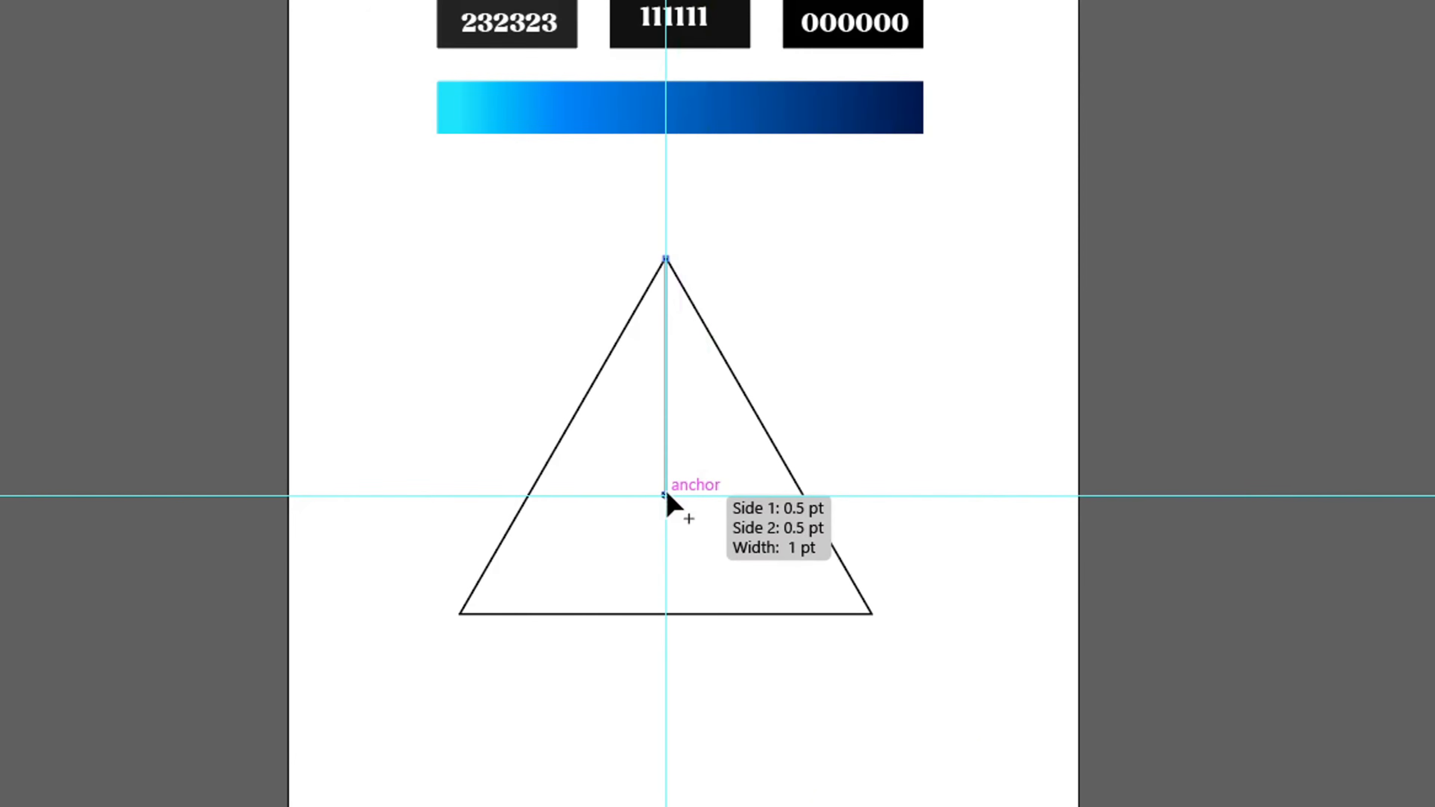
drag(665, 496, 686, 496)
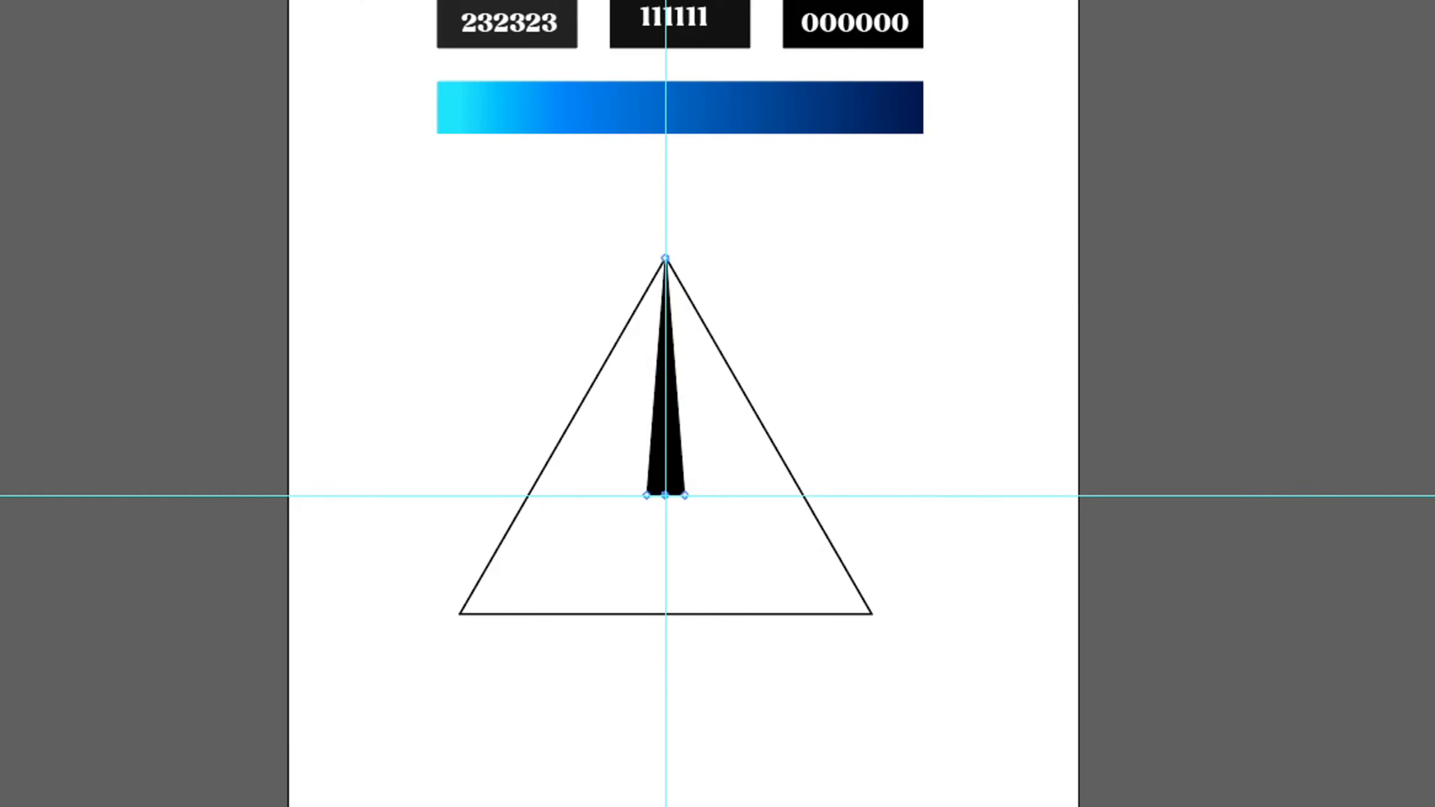
click(435, 291)
Duplicate the tapered line in place and rotate the copy around its lower anchor to the triangle's lower-right corner
click(668, 461)
key(a)
key(ctrl+c)
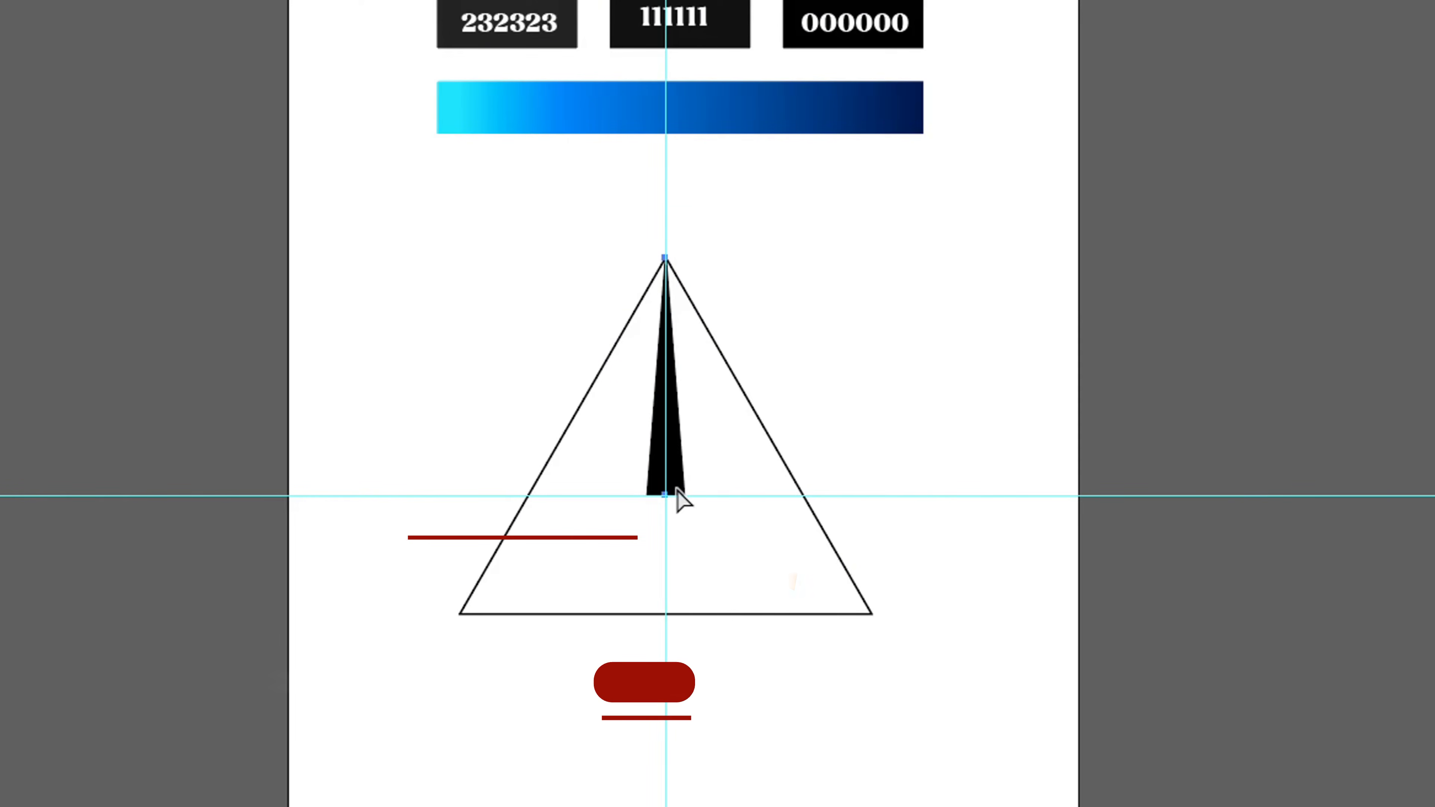
key(ctrl+f)
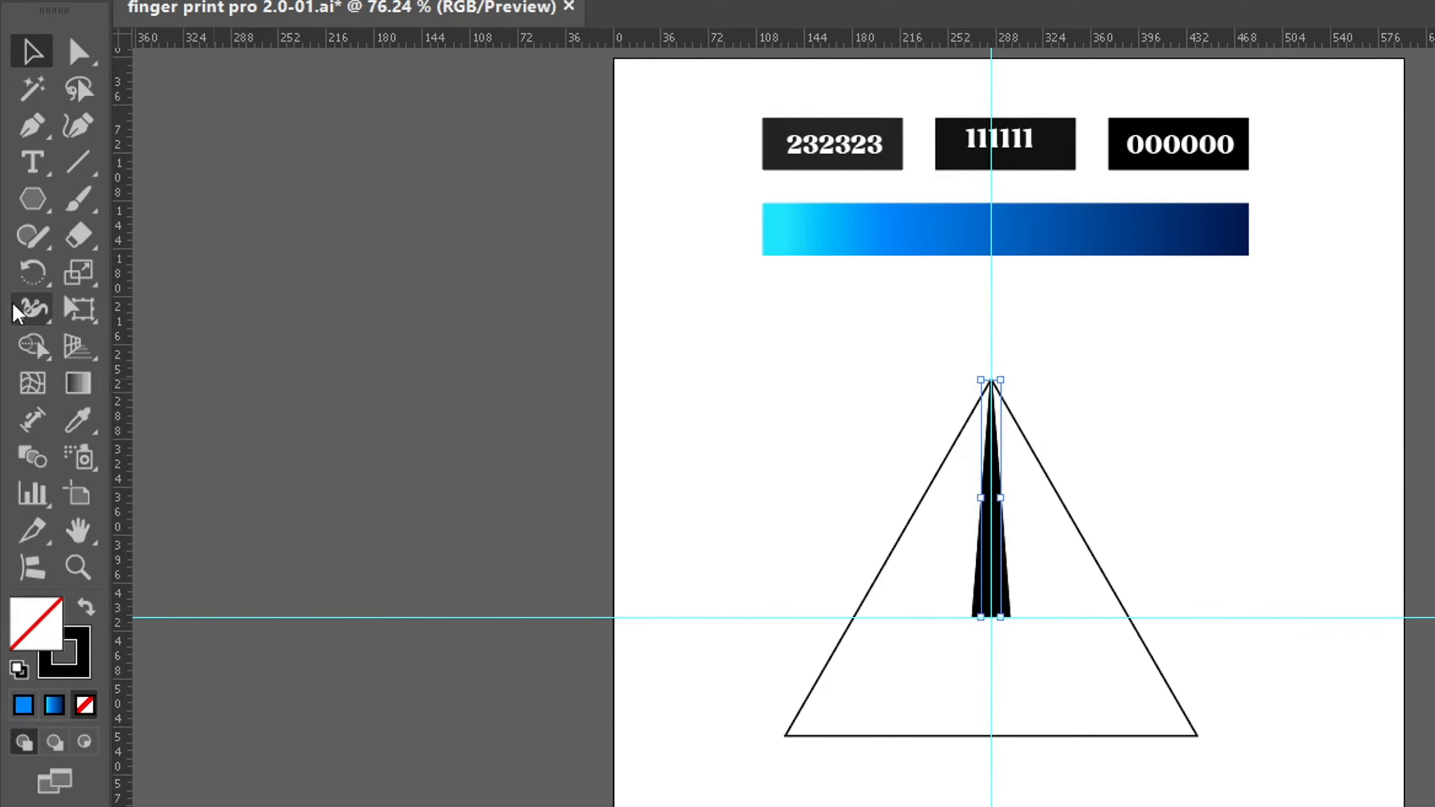
click(23, 282)
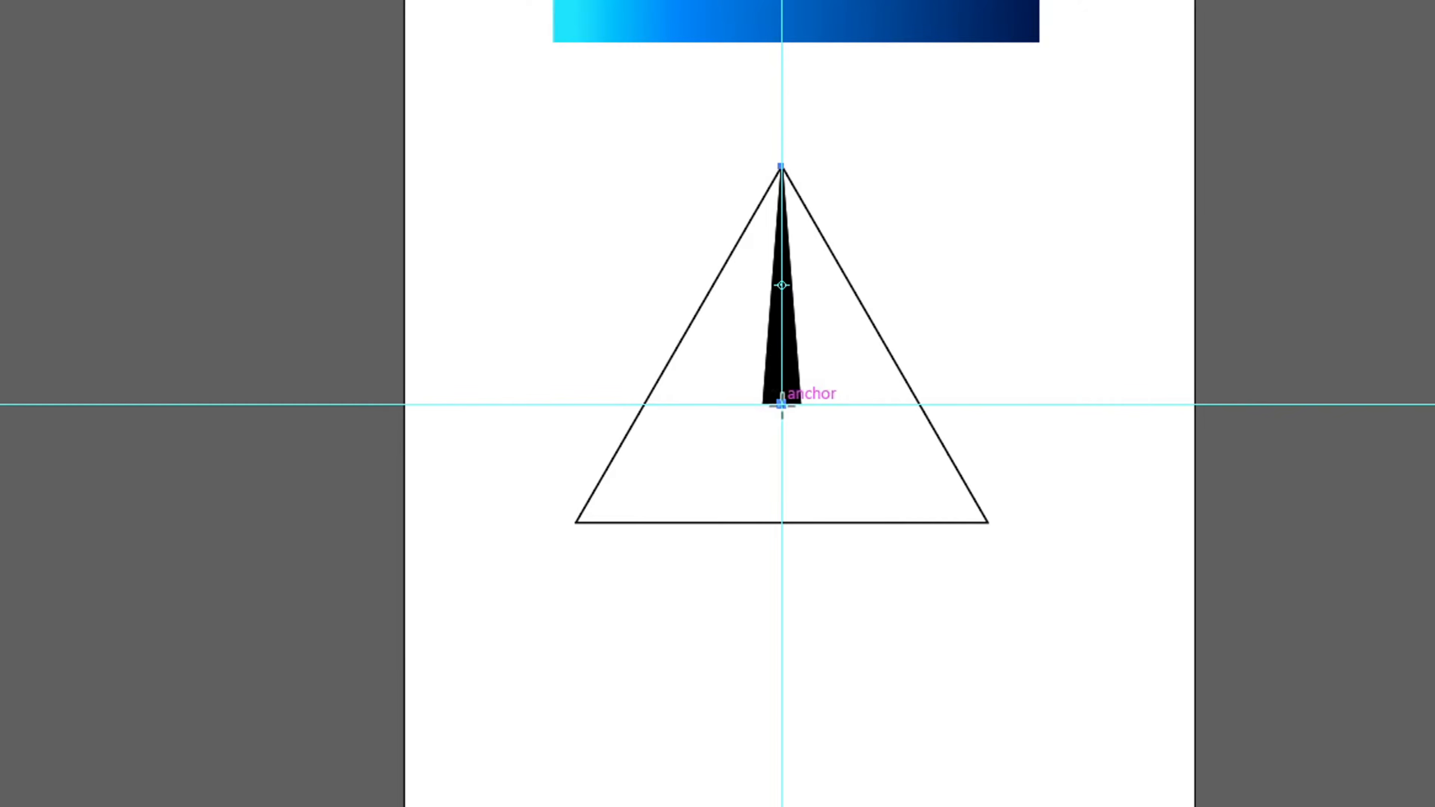
click(781, 405)
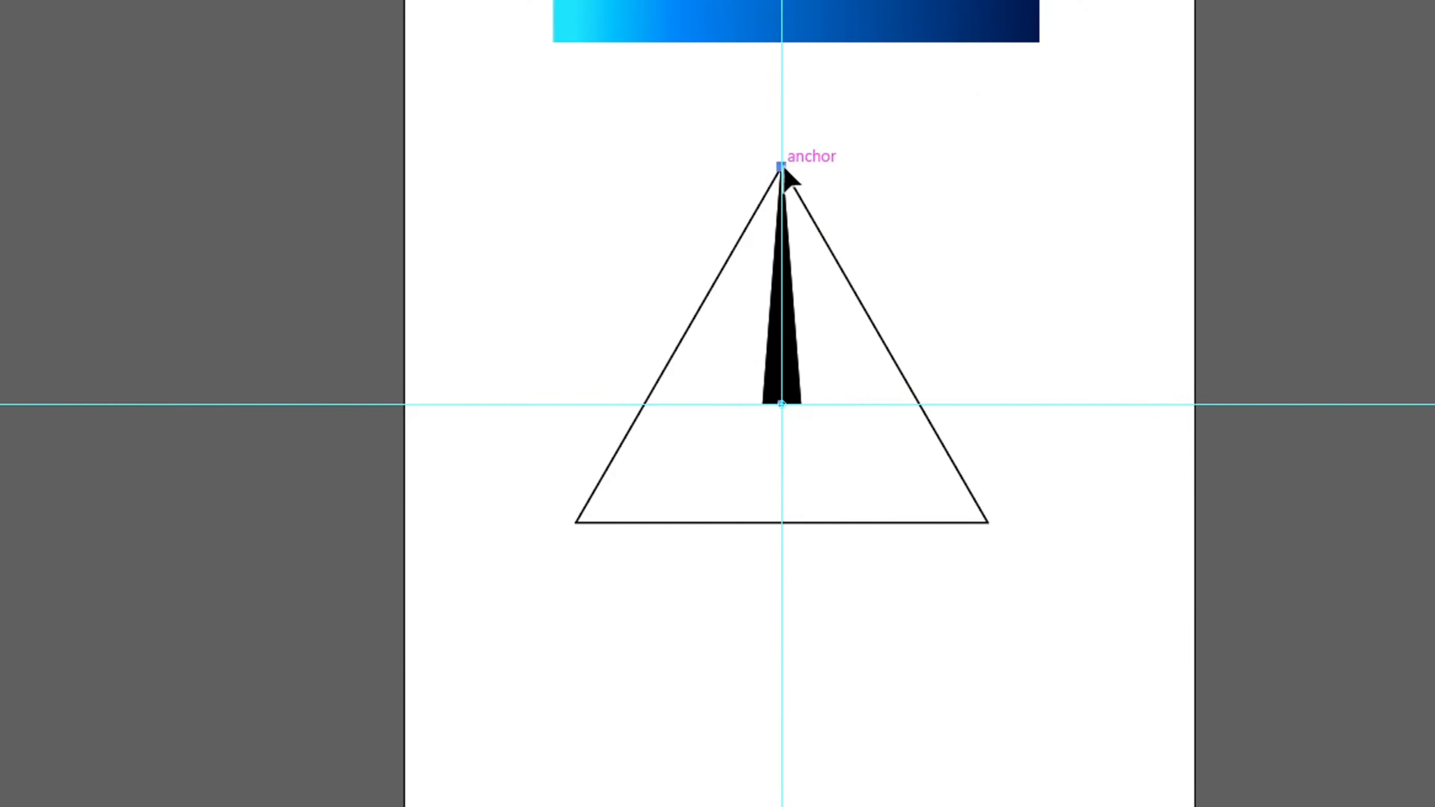
drag(781, 167, 987, 523)
Duplicate the lower-right tapered line in place and rotate the copy around the guide intersection to the lower-left corner
key(ctrl+c)
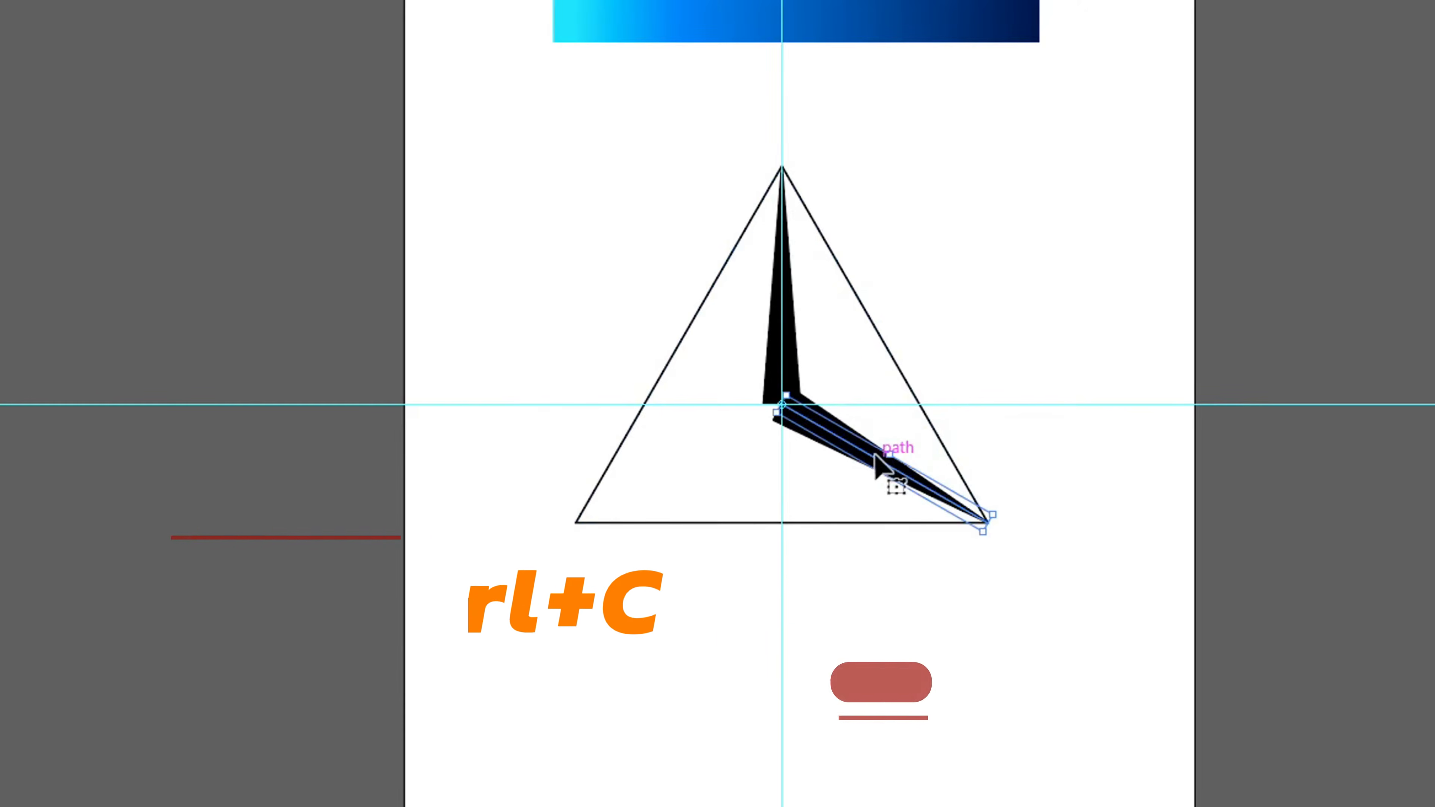
key(ctrl+f)
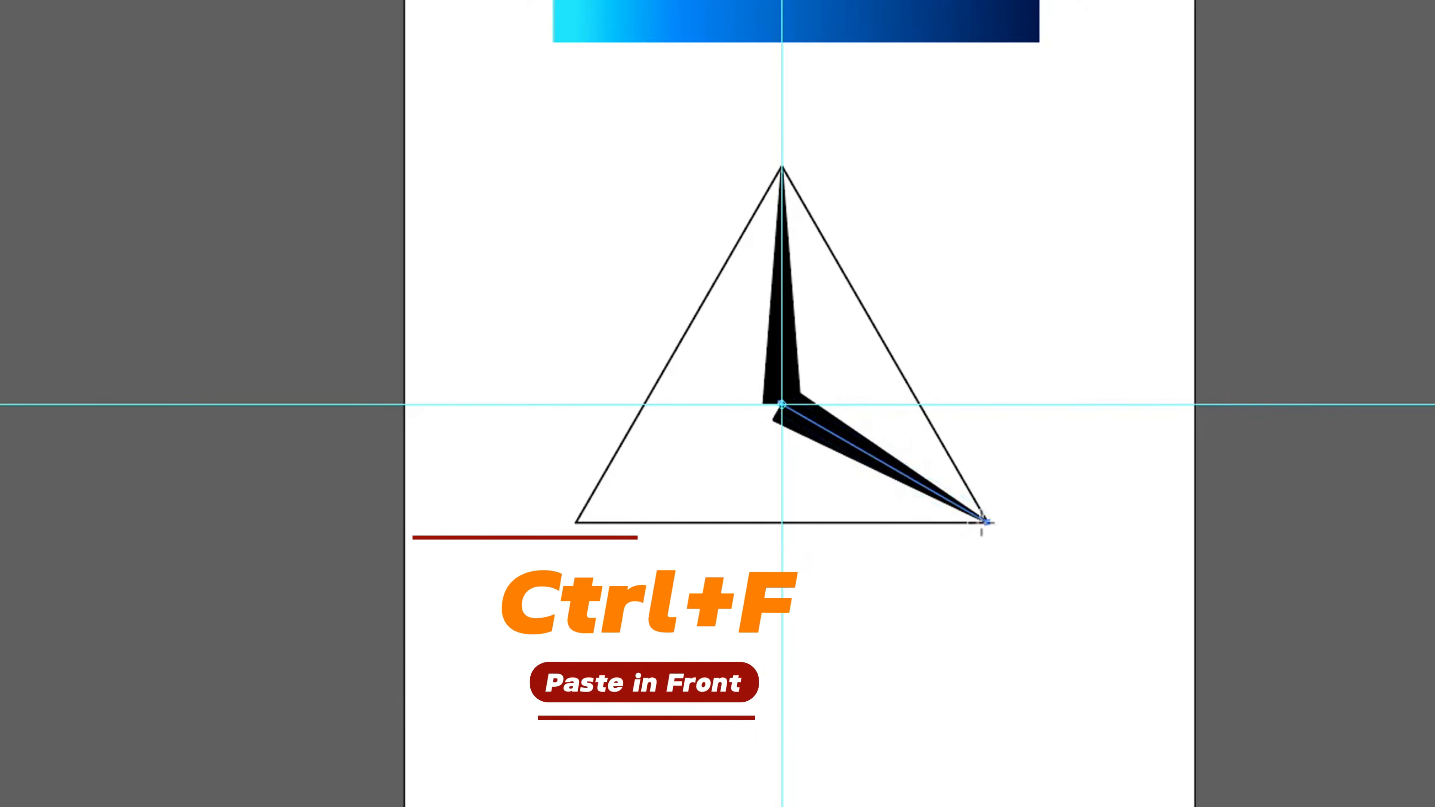
drag(987, 523, 528, 550)
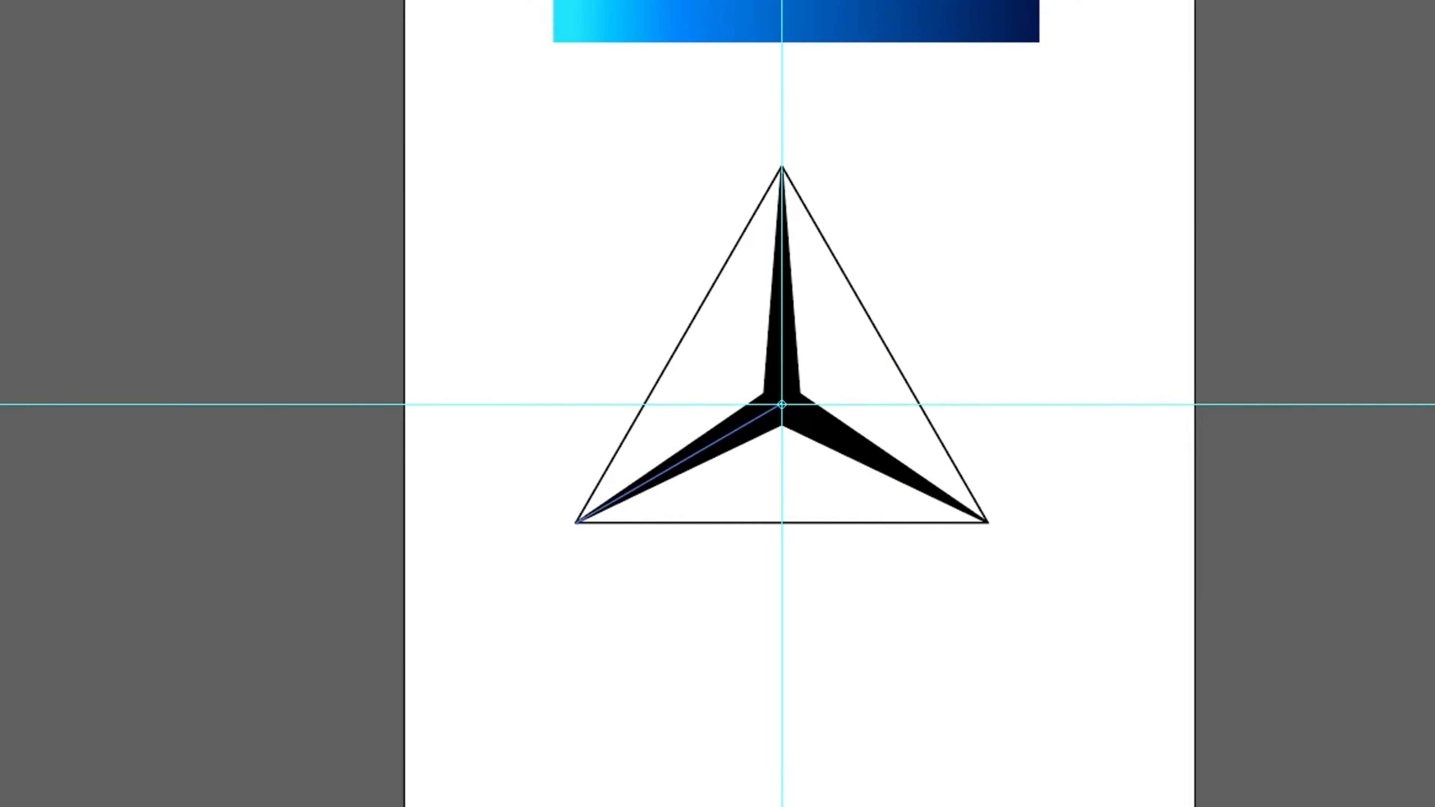
click(560, 195)
Select the triangle with its three tapered lines and expand their appearance
drag(543, 149, 967, 602)
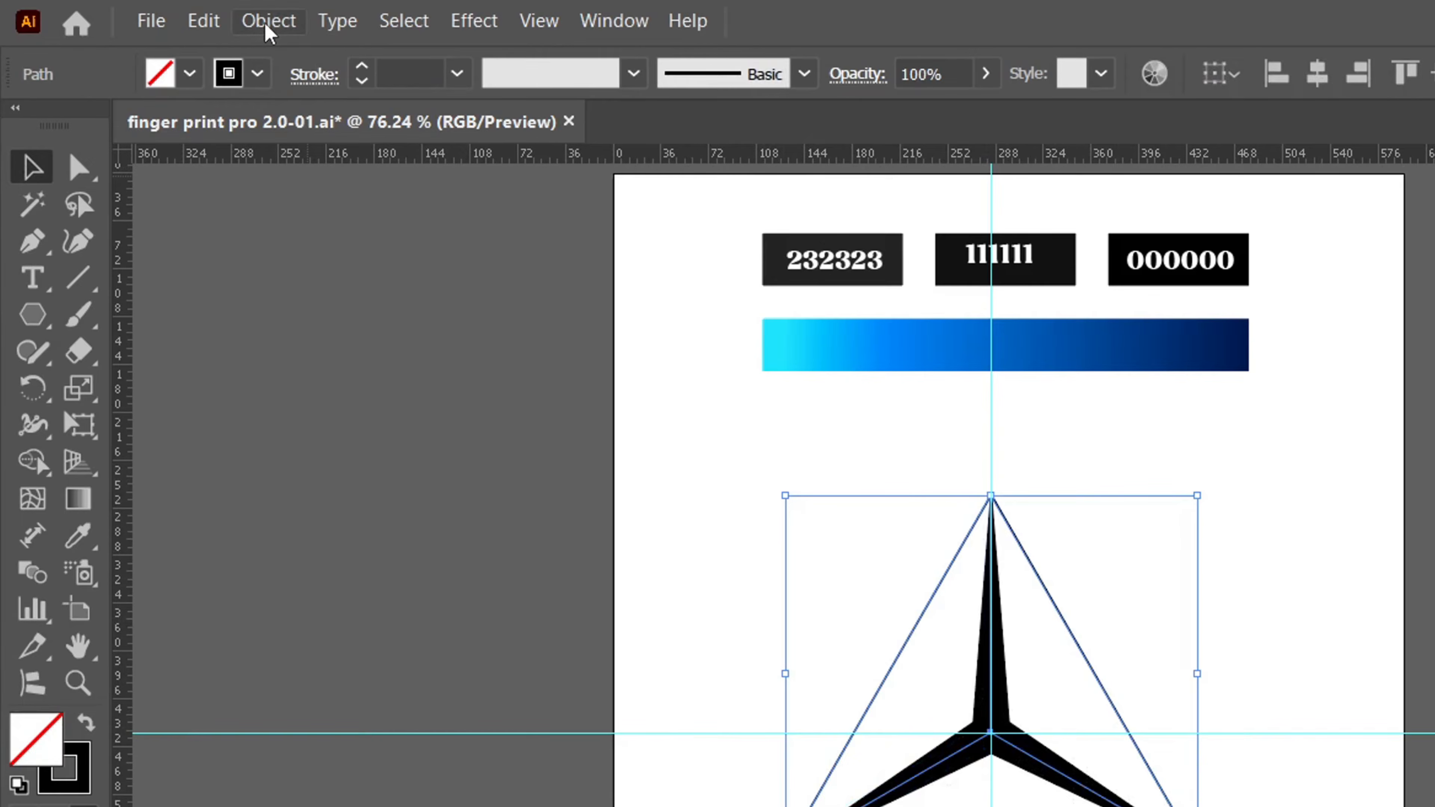
click(268, 21)
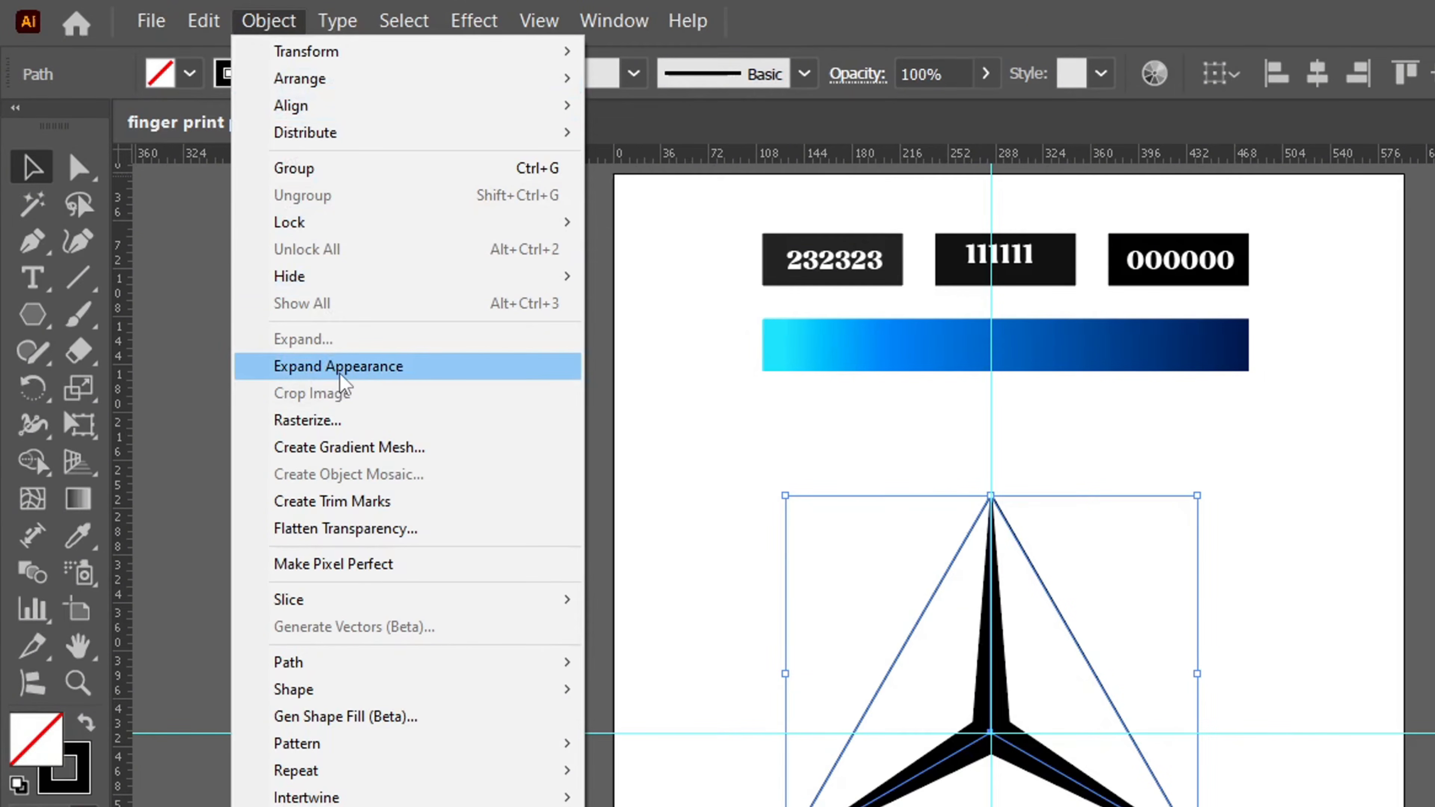
click(340, 374)
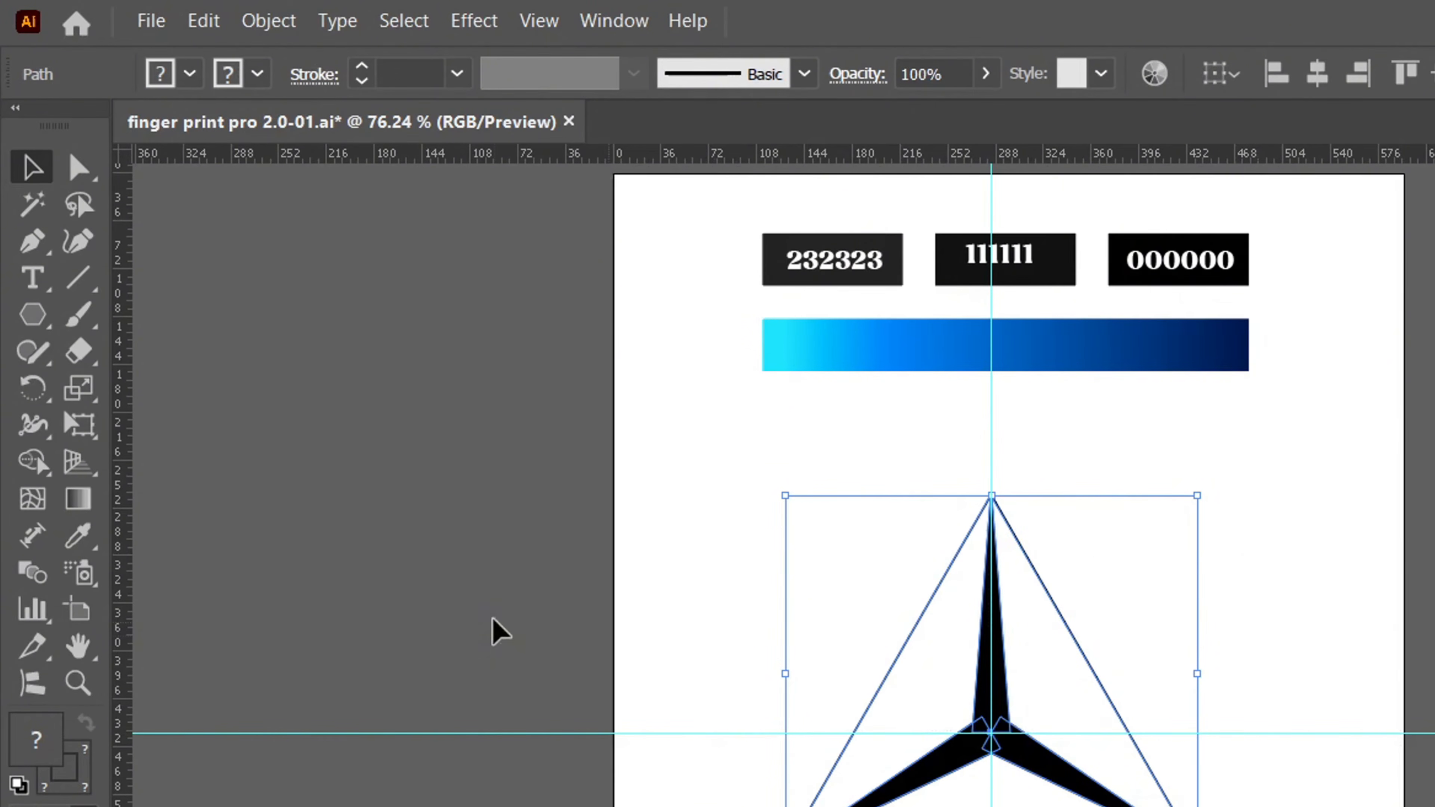
Remove the three tapered spikes and their central overlap from the triangle with the Shape Builder tool
click(32, 462)
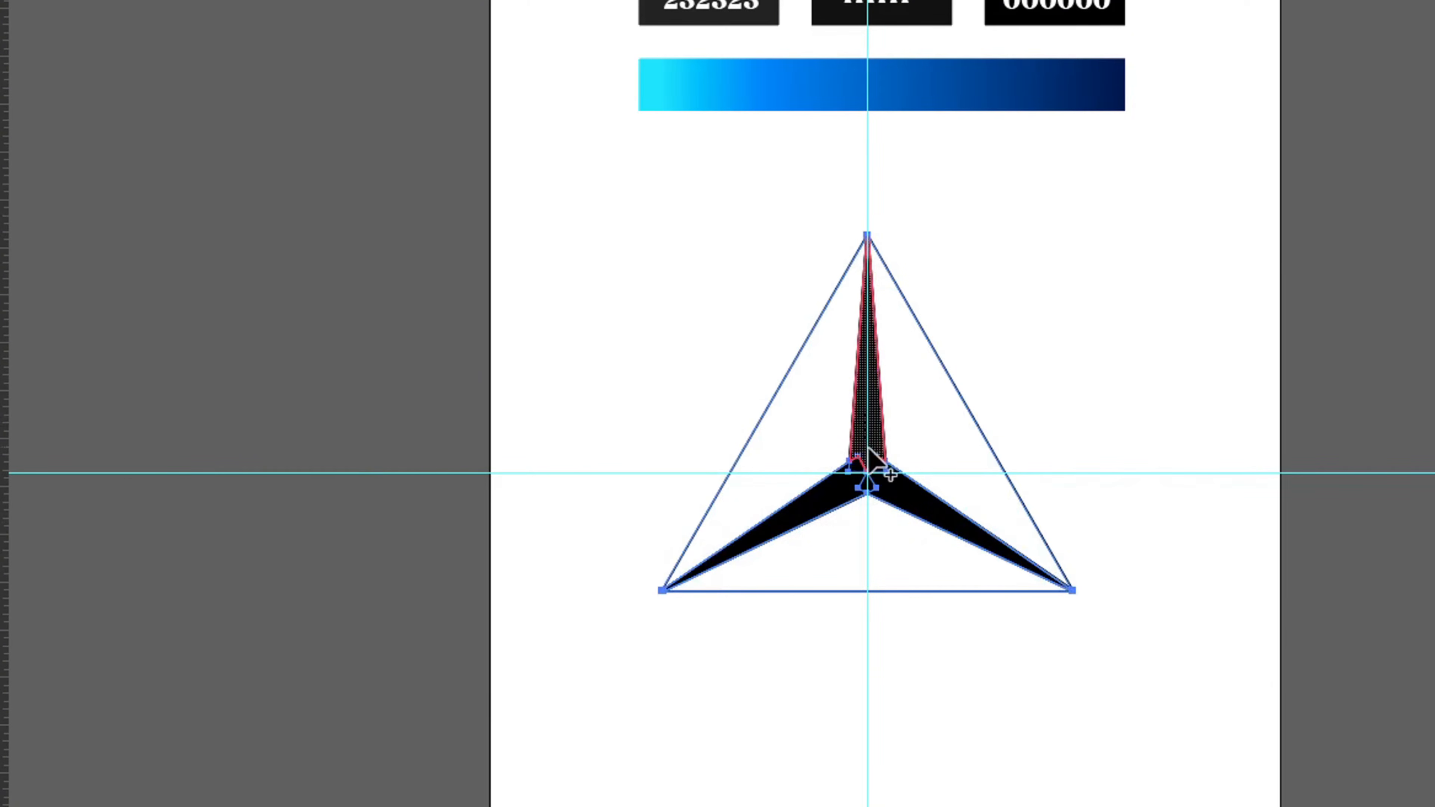
mouse_move(882, 467)
mouse_down()
mouse_move(899, 488)
mouse_move(858, 490)
mouse_move(853, 469)
mouse_move(904, 497)
mouse_up()
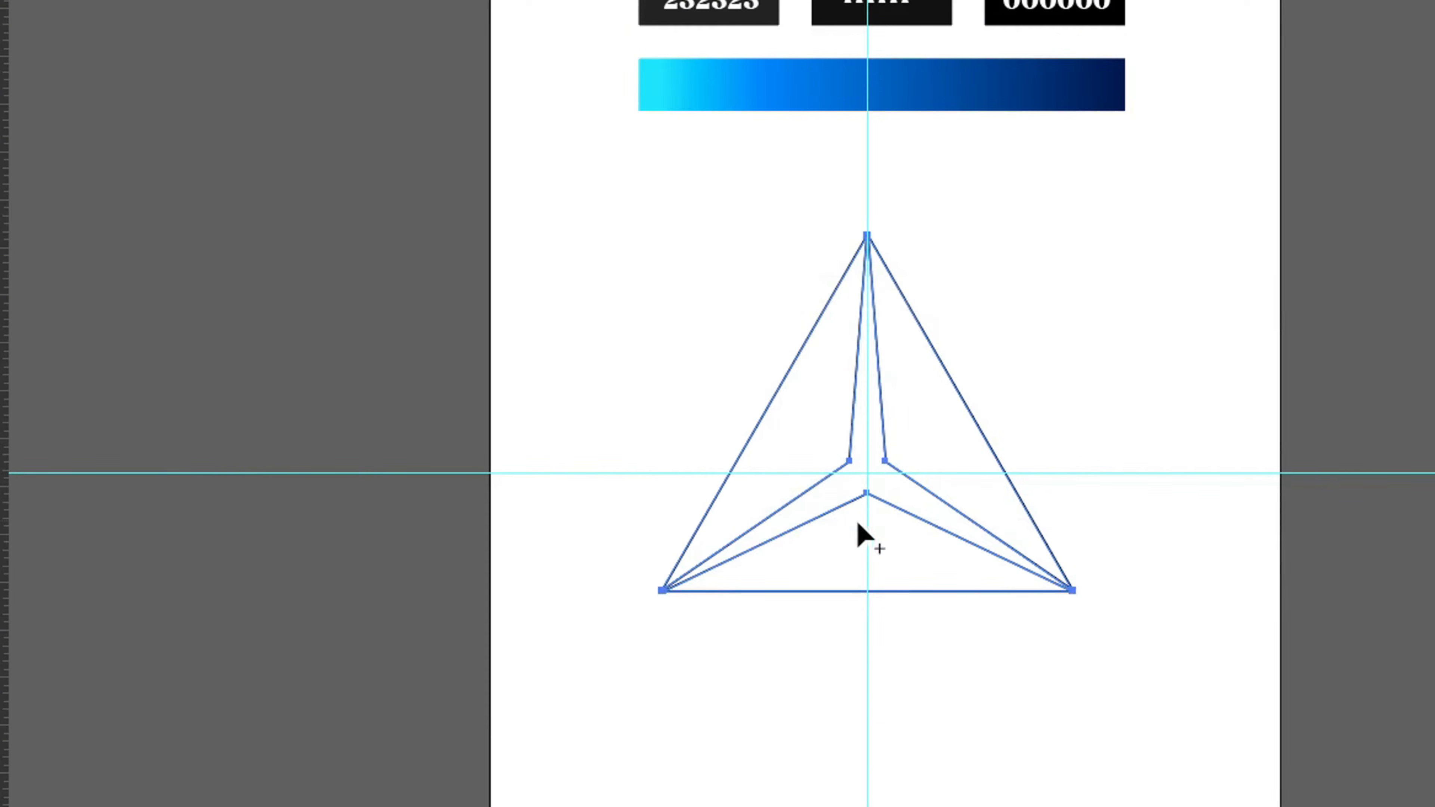
key(v)
click(637, 365)
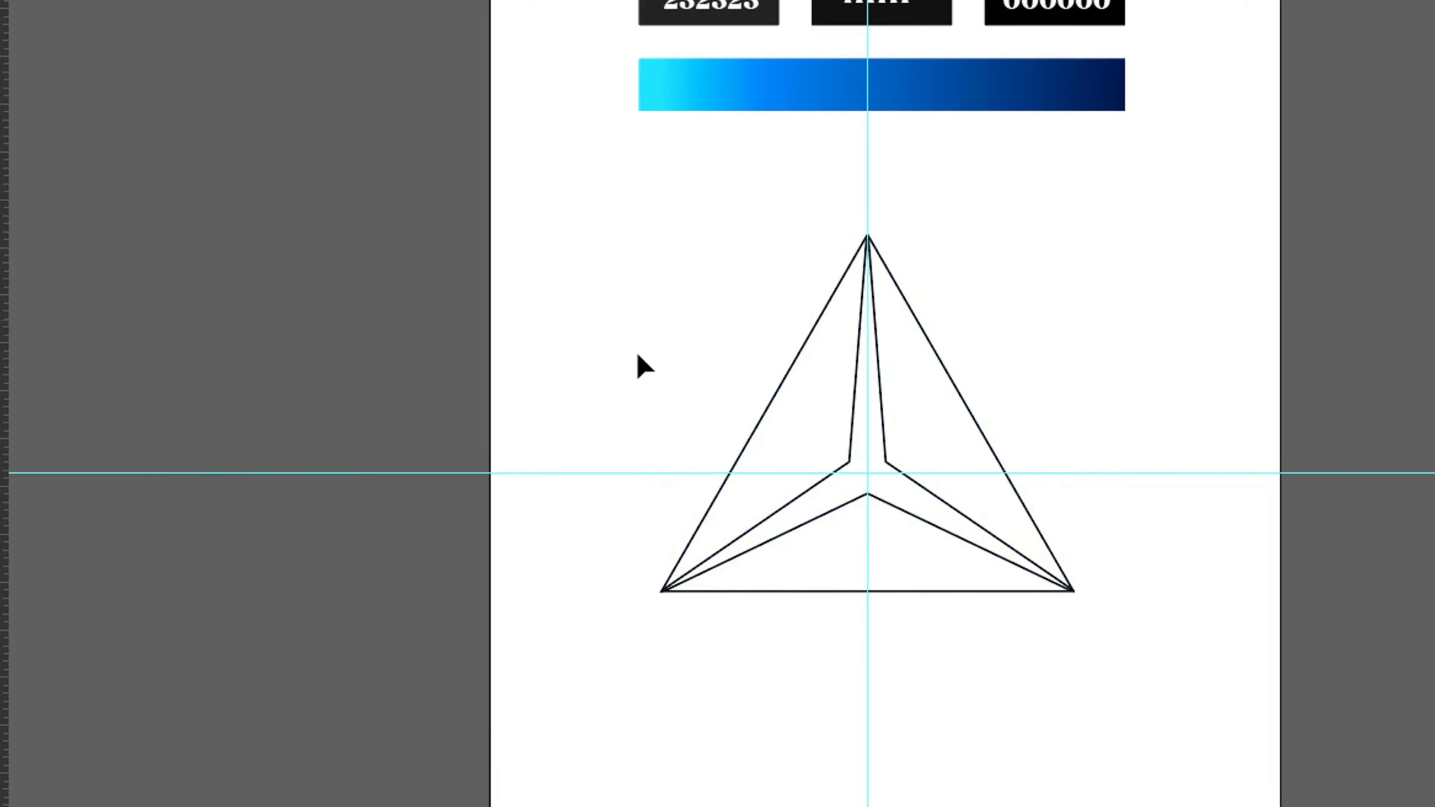
Check the divided triangle by selecting its separate pieces
drag(725, 344, 1041, 644)
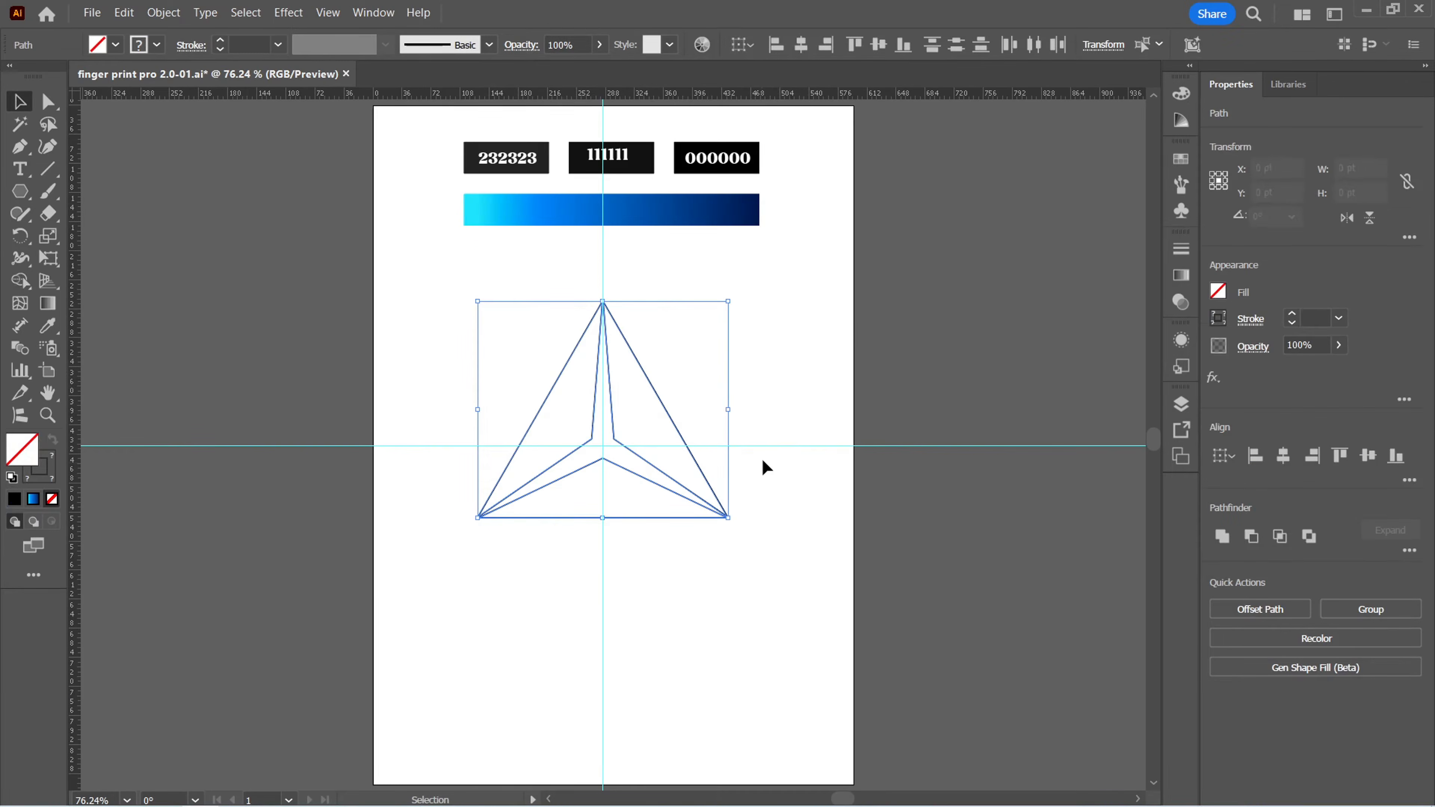
click(1020, 386)
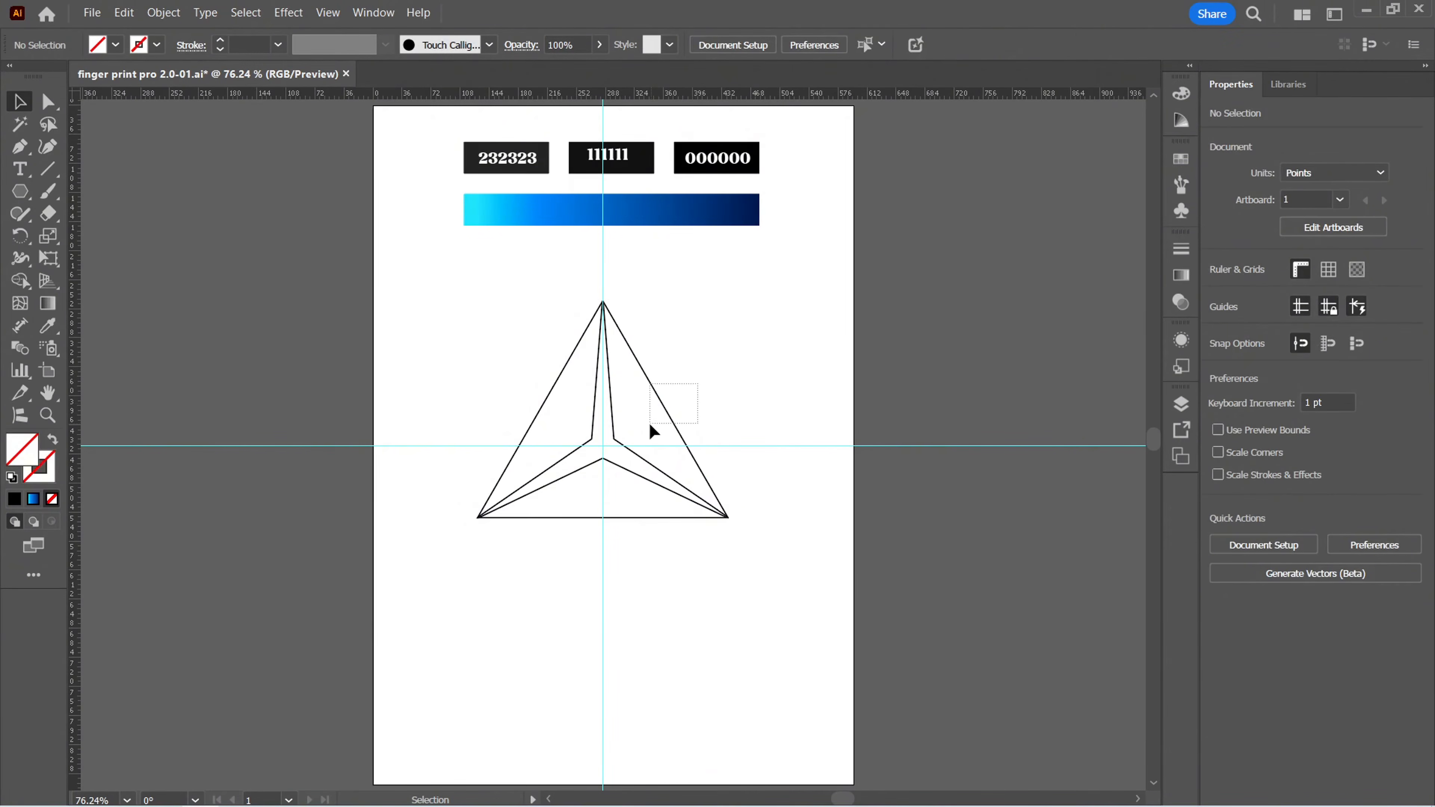
drag(650, 424, 650, 425)
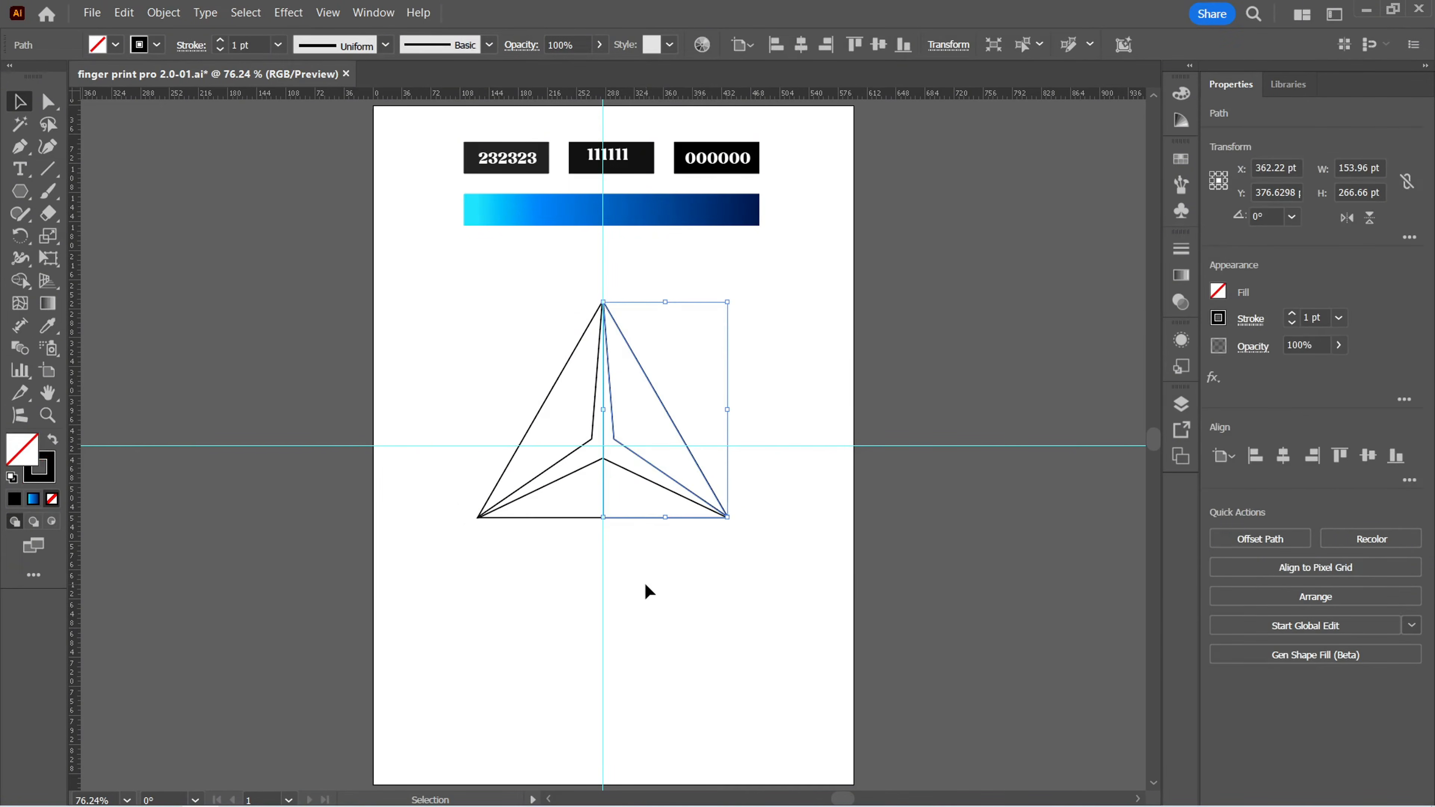
drag(590, 508, 590, 507)
drag(493, 399, 585, 434)
click(599, 434)
click(611, 440)
click(772, 361)
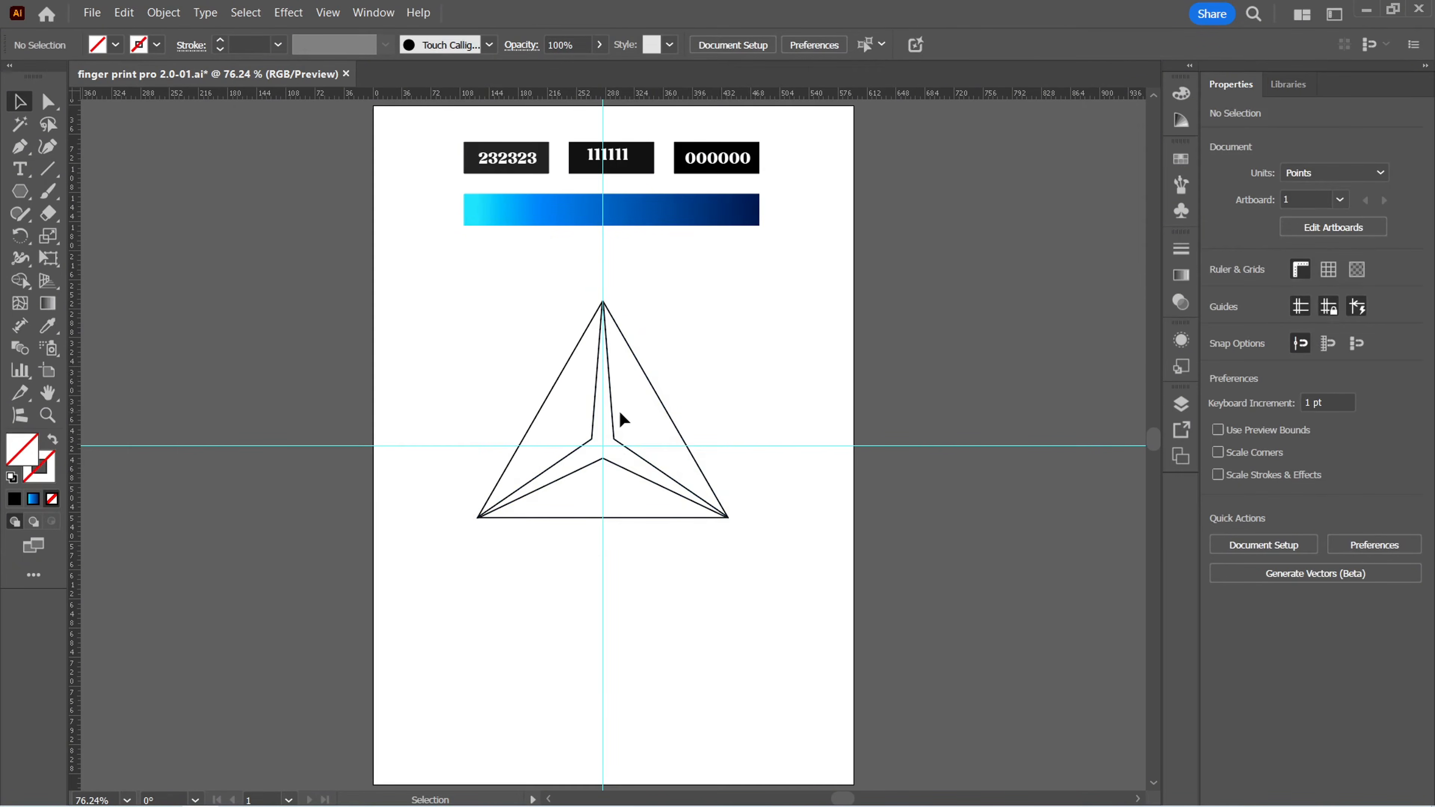
Fill the triangle's left piece with the colour of the 232323 swatch using the Eyedropper
drag(575, 406, 572, 404)
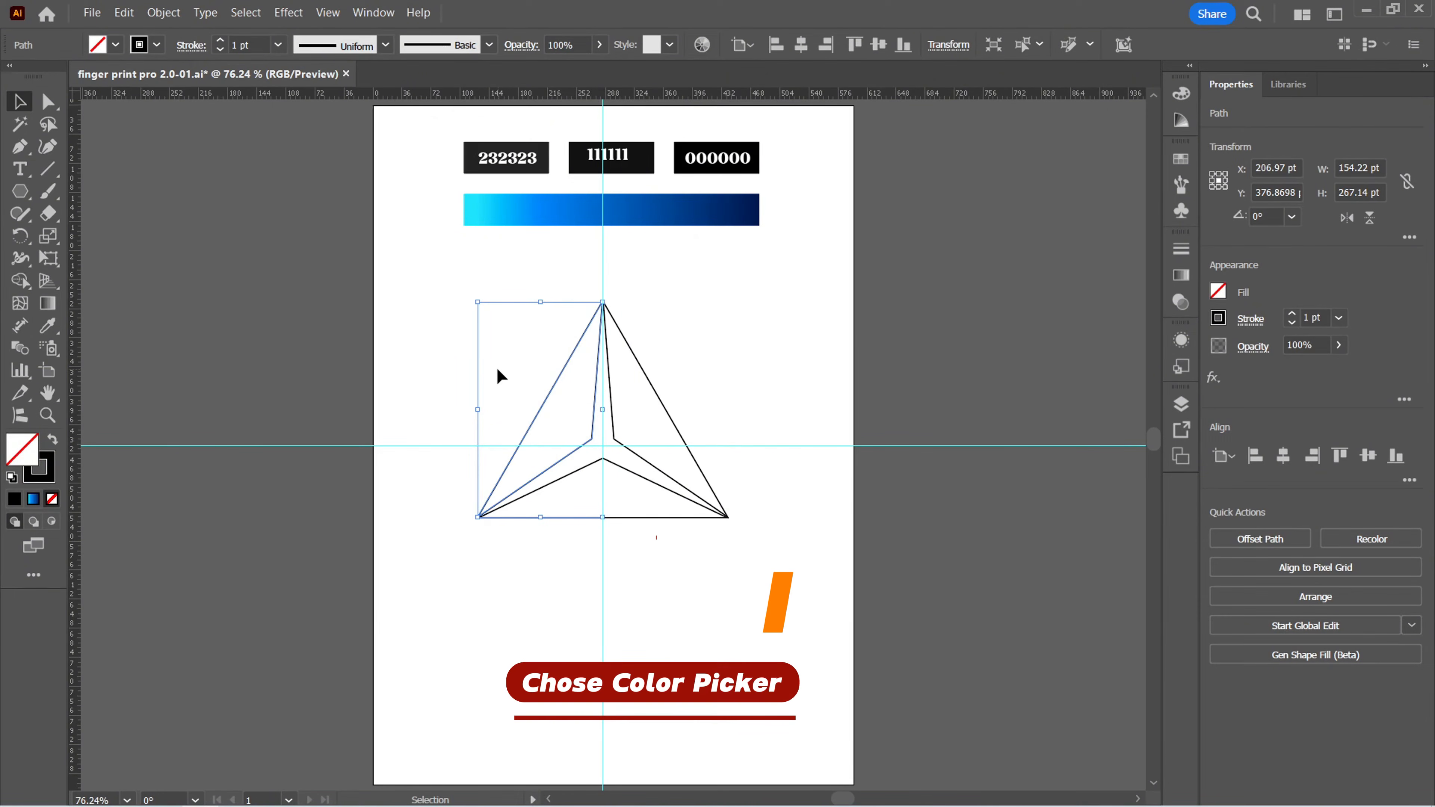
key(i)
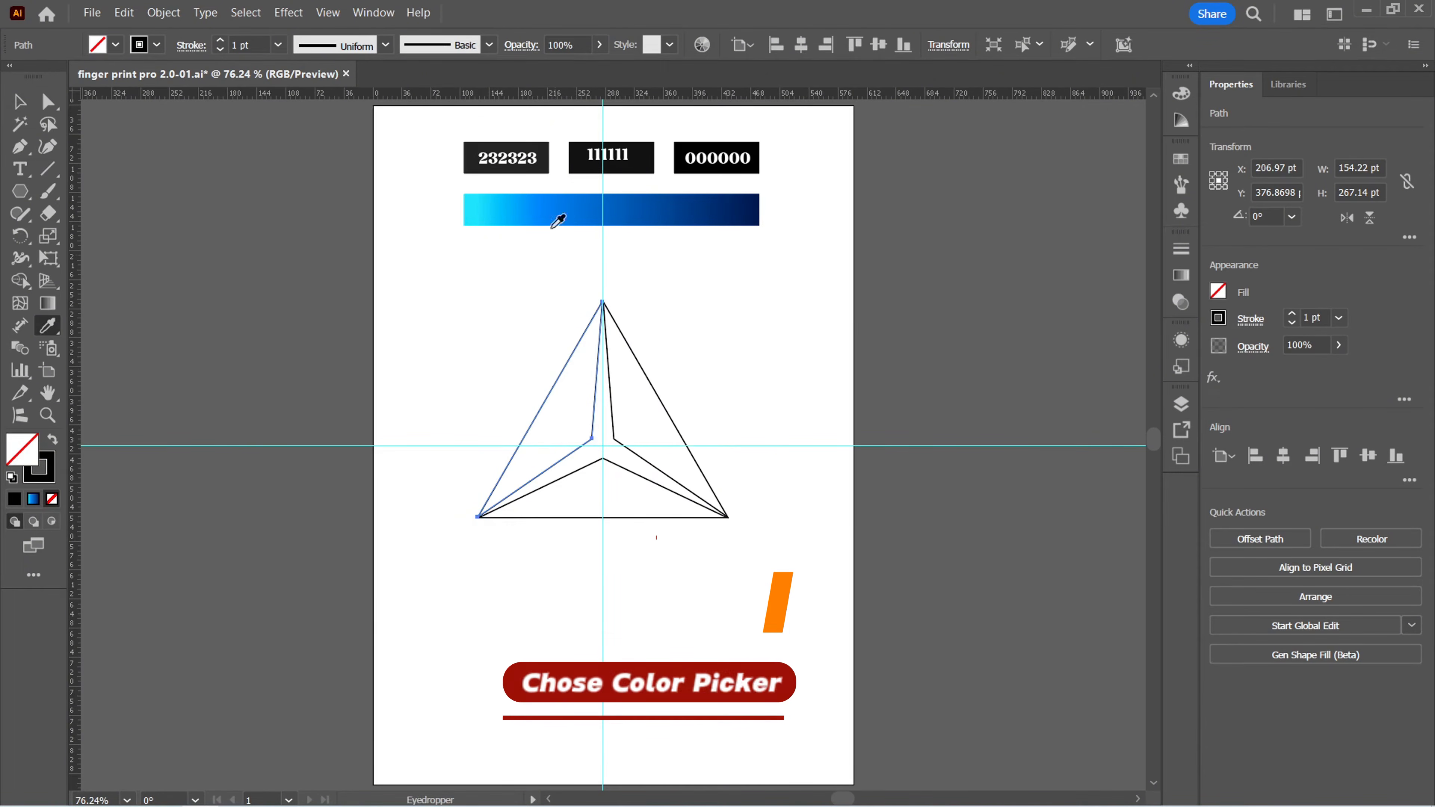
click(546, 146)
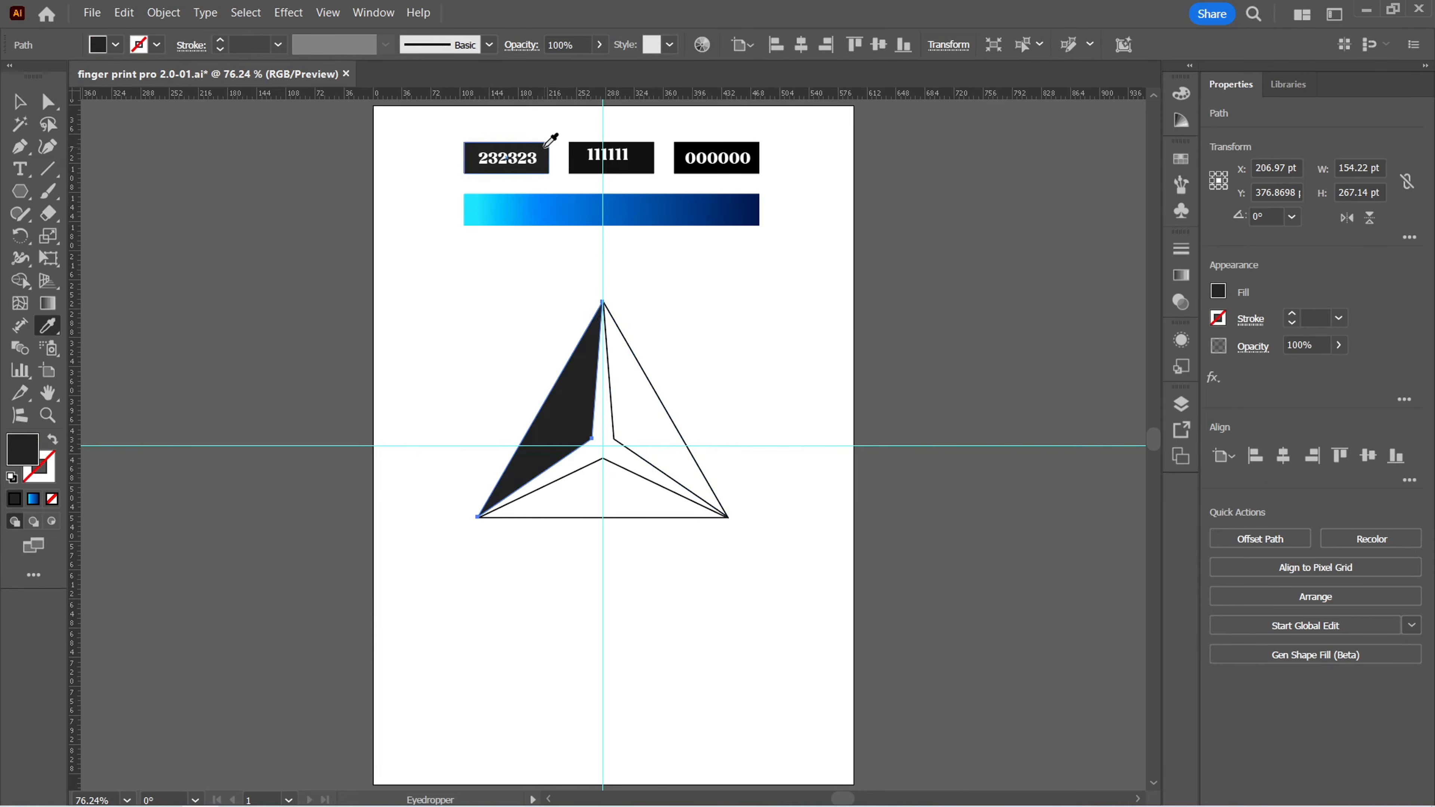
click(19, 102)
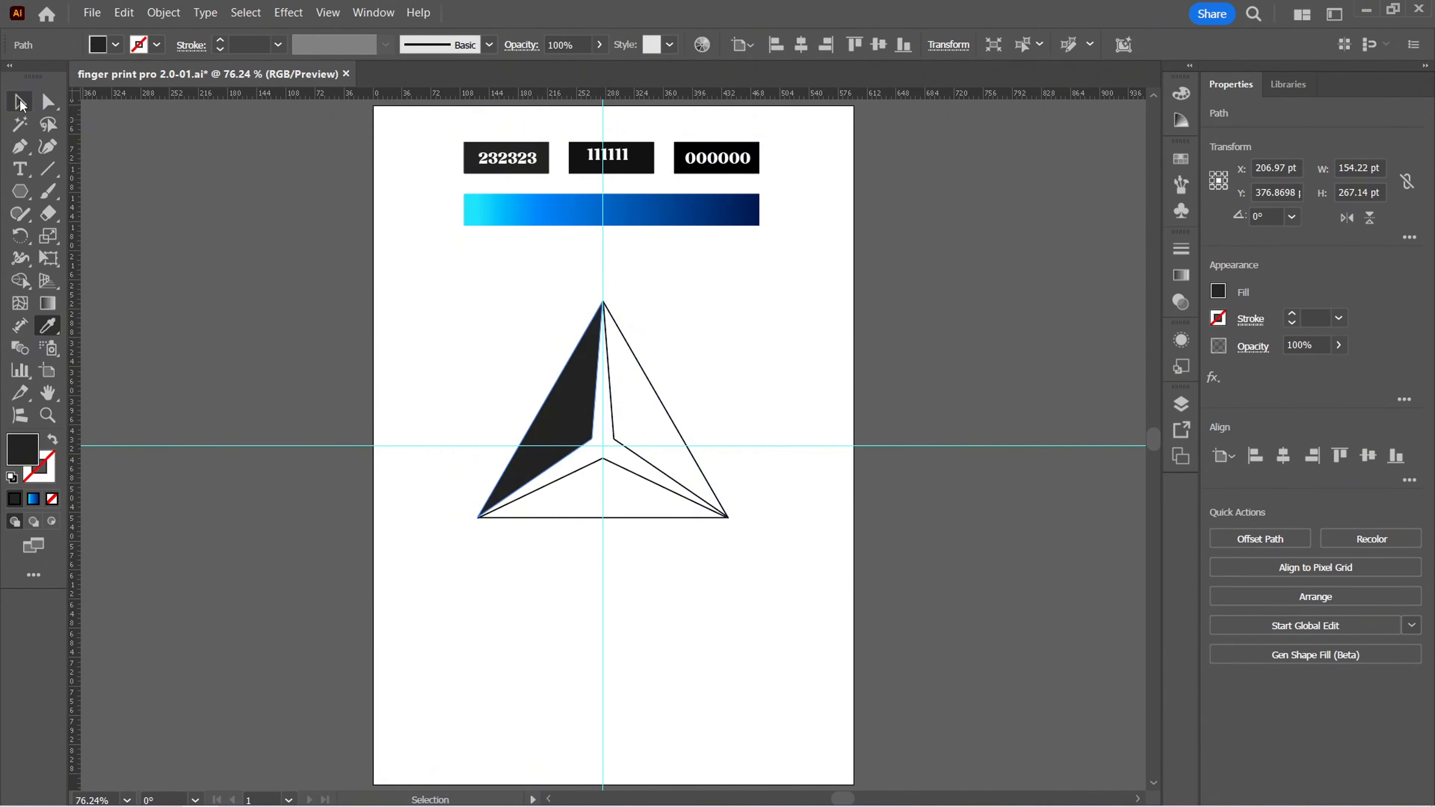
Fill the triangle's right piece with the colour of the 111111 swatch using the Eyedropper
click(729, 334)
click(644, 373)
key(i)
click(646, 156)
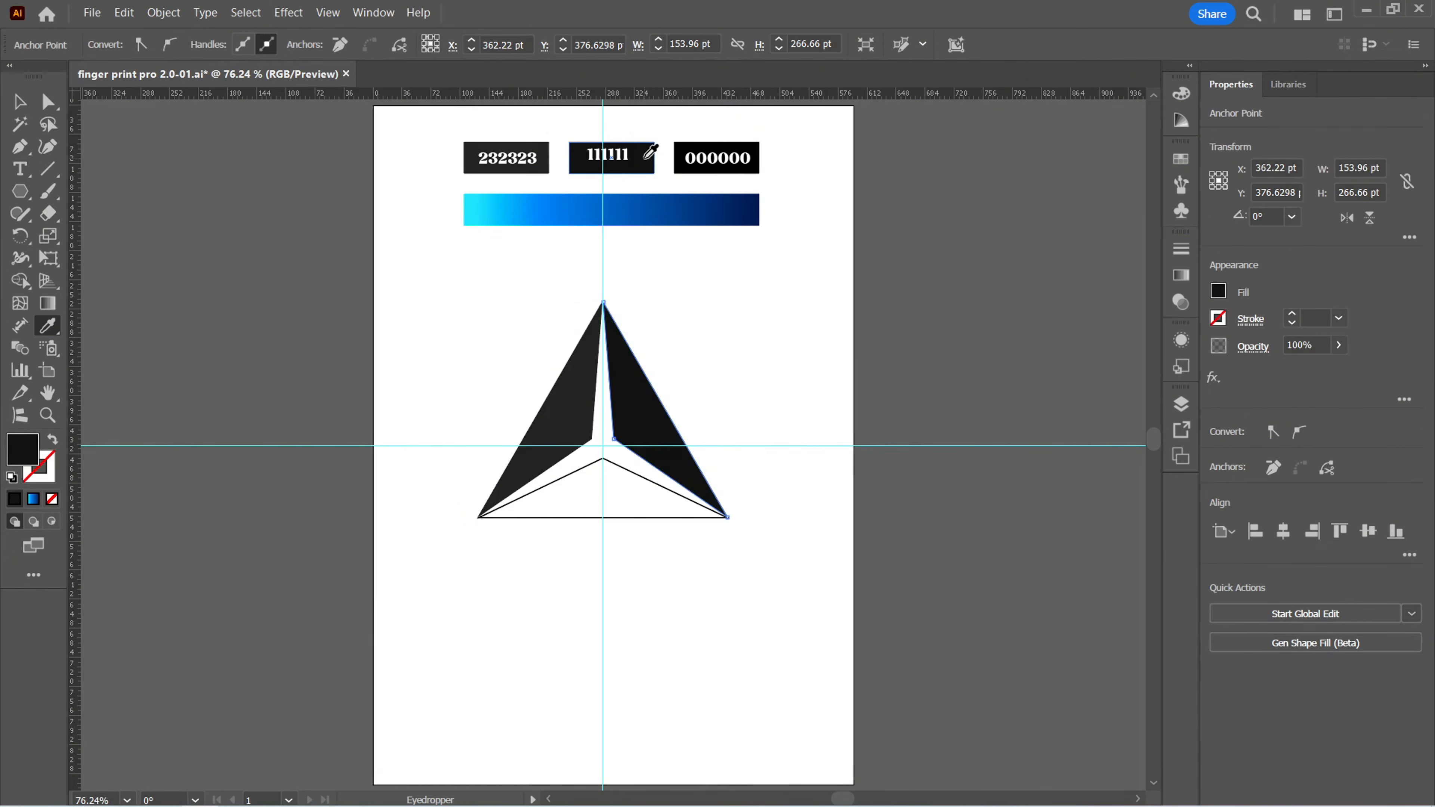
Fill the triangle's bottom piece with the colour of the 000000 swatch and deselect it
key(v)
drag(685, 607, 596, 502)
key(i)
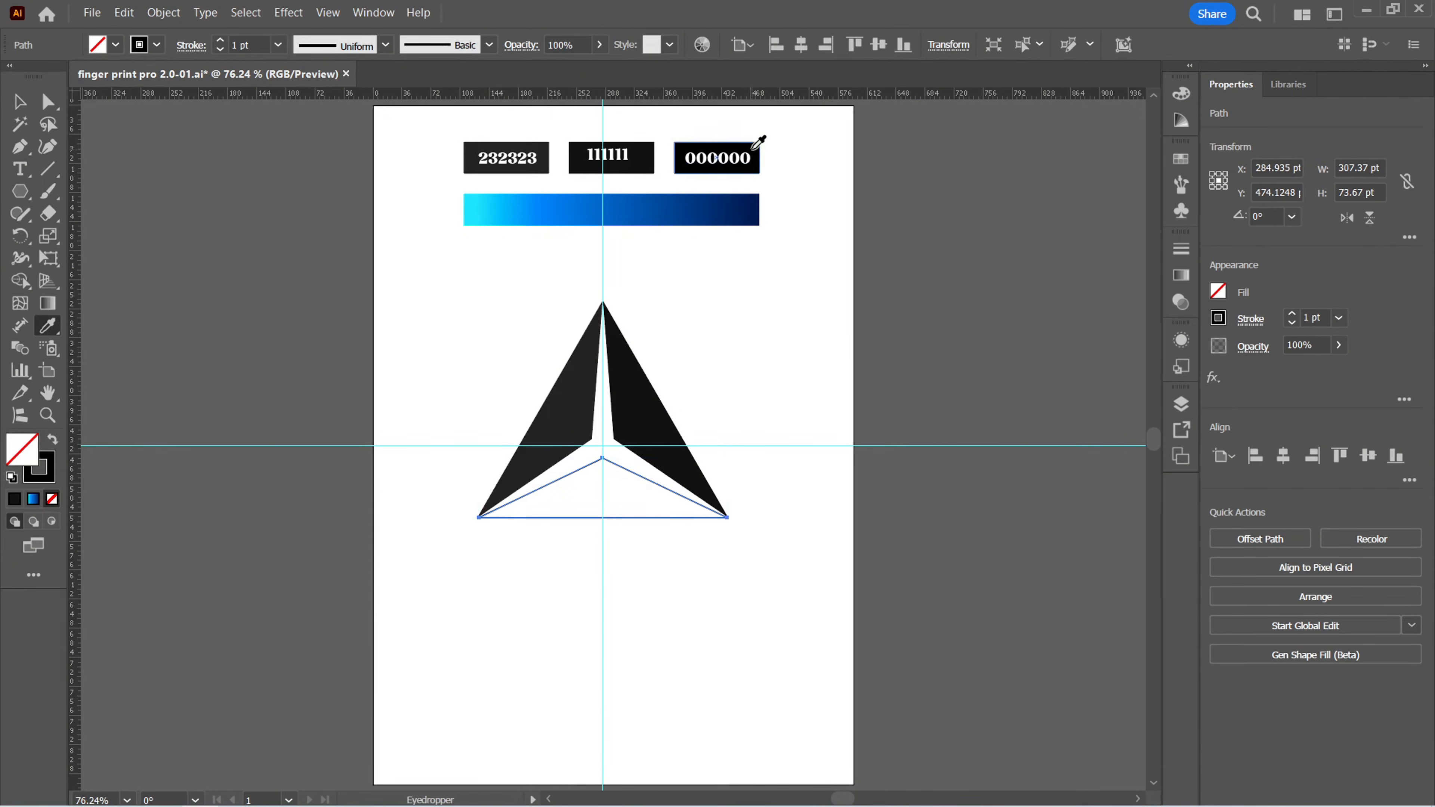
click(750, 148)
key(v)
click(658, 610)
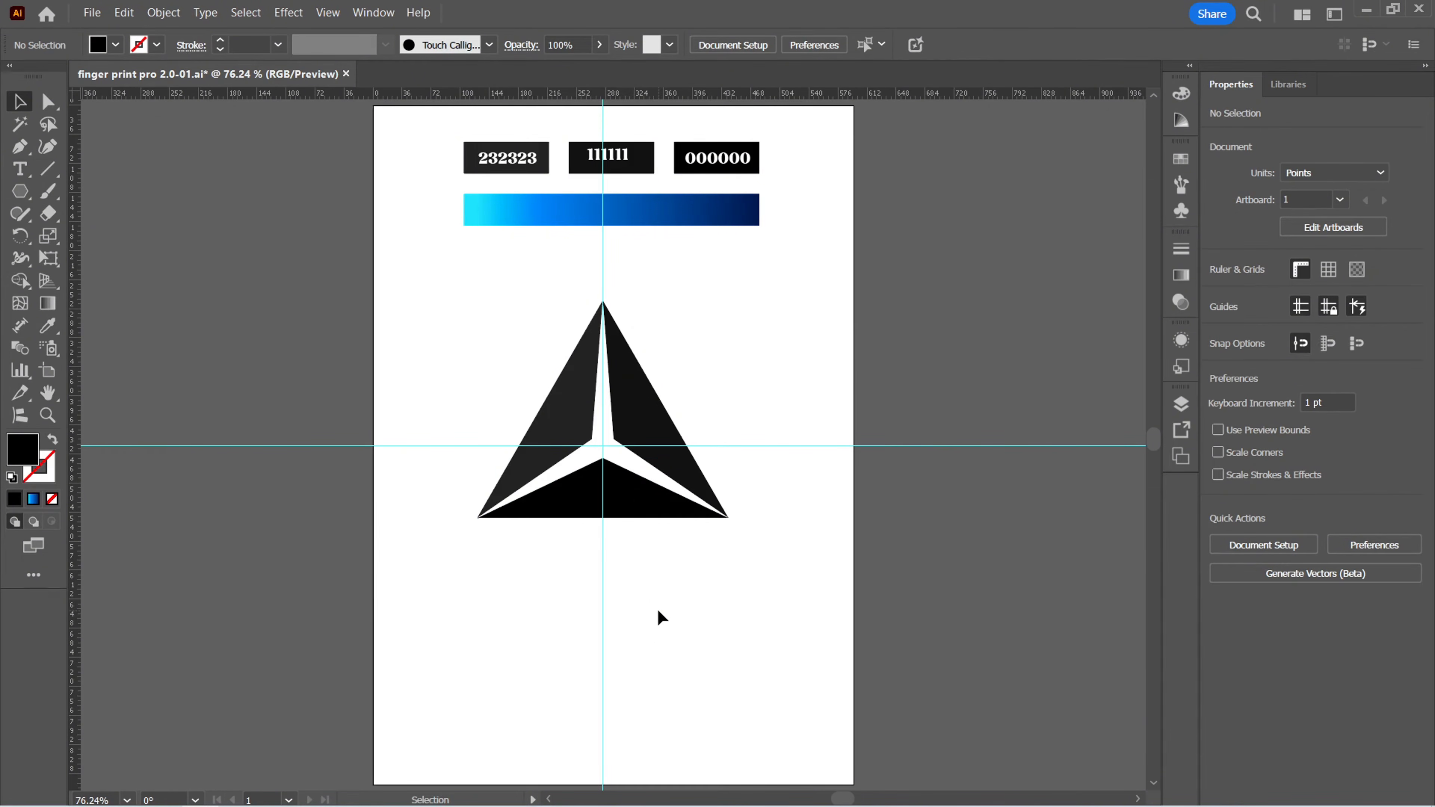
Fill the three-pointed star between the dark pieces with the sampled blue gradient and make the gradient radial
click(615, 442)
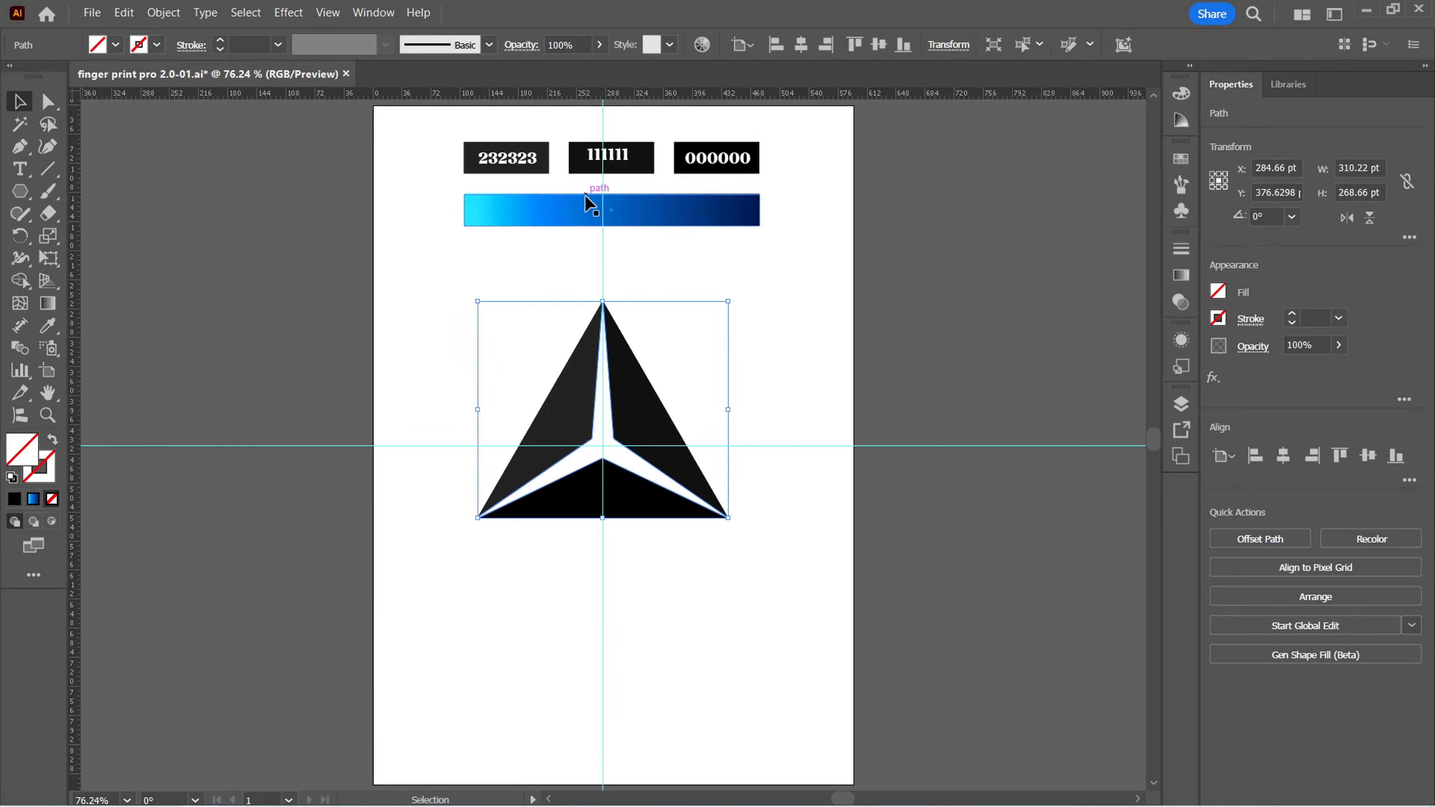
key(i)
click(633, 206)
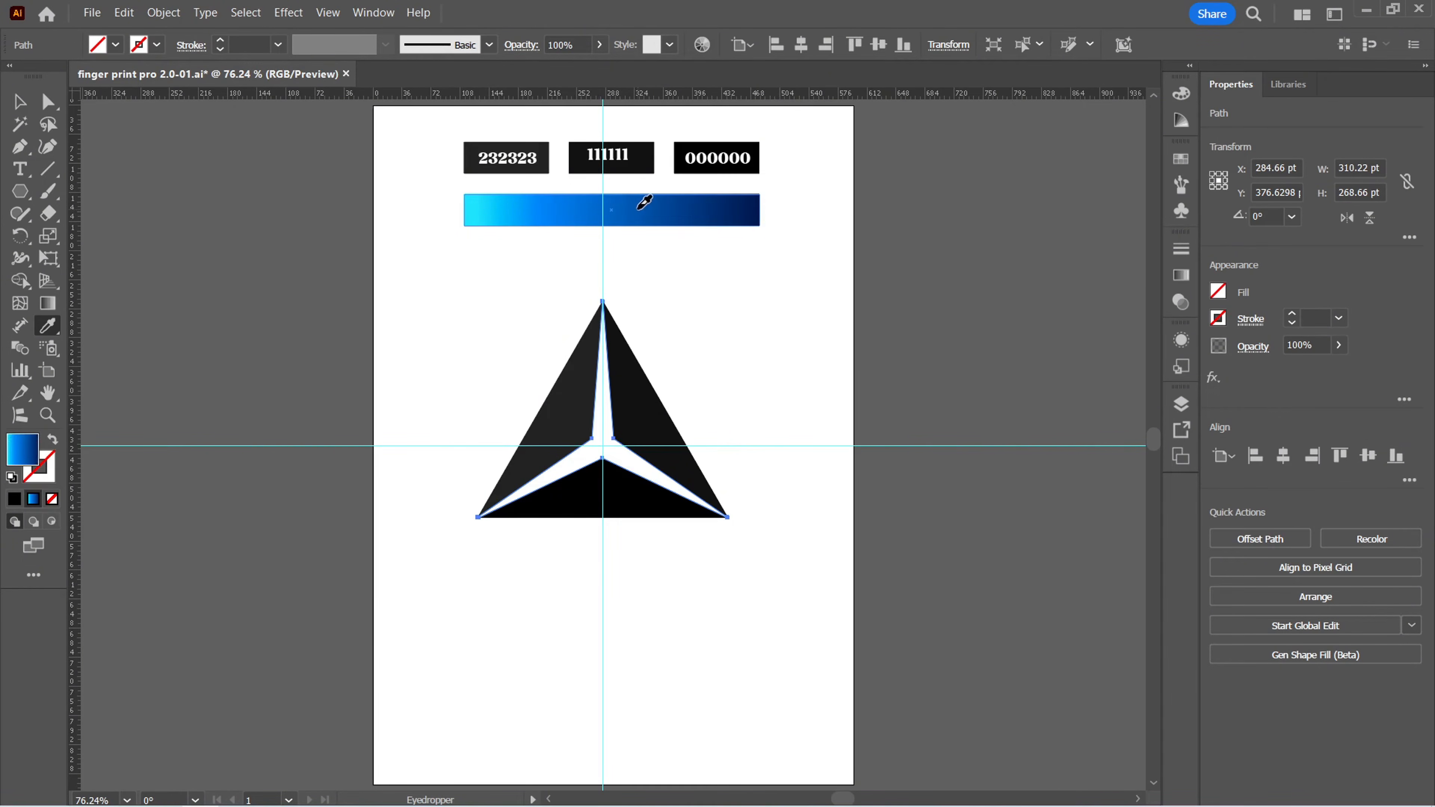
key(v)
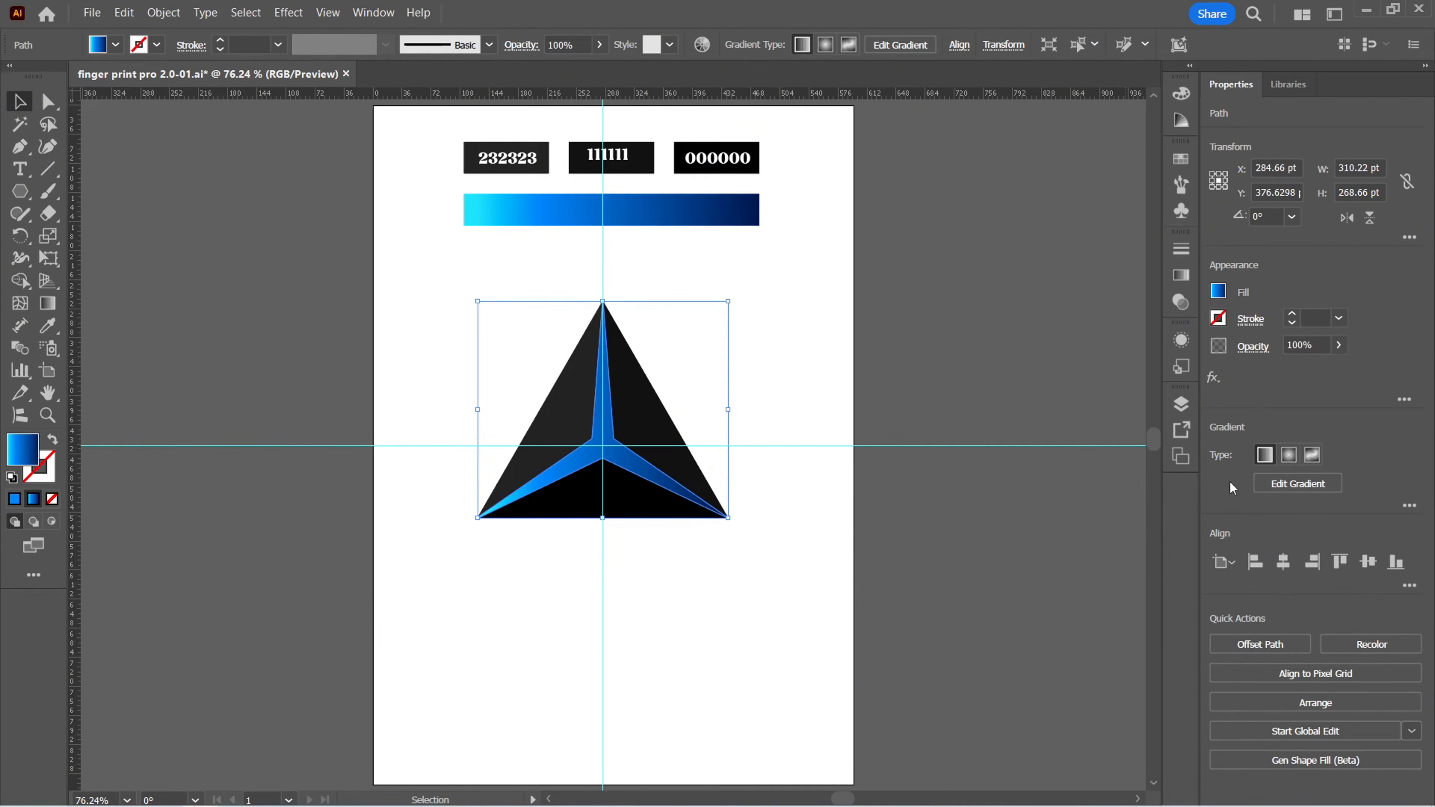
click(1289, 456)
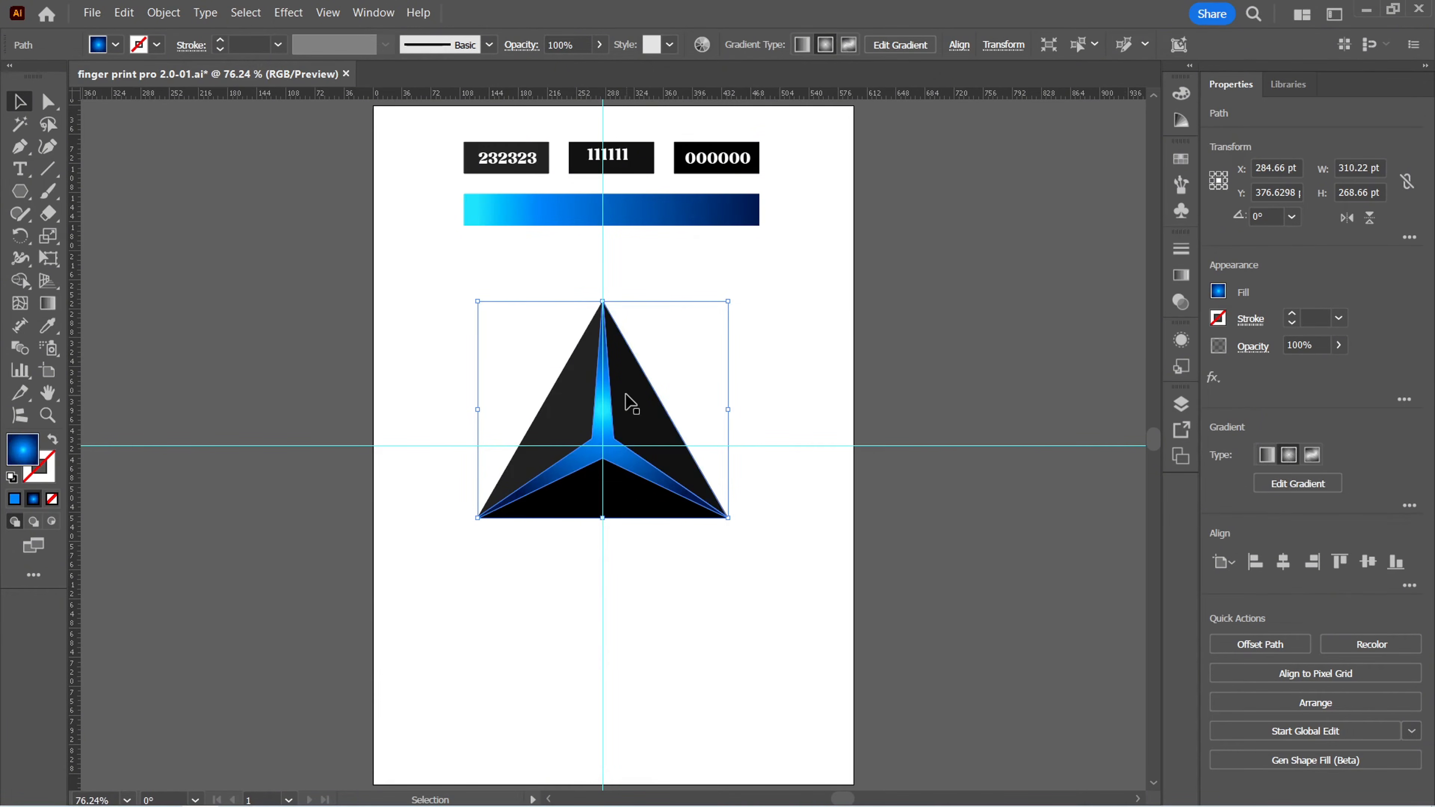
Move the star's radial gradient centre to the intersection of the guides and aim its axis at the triangle's apex
key(g)
click(607, 411)
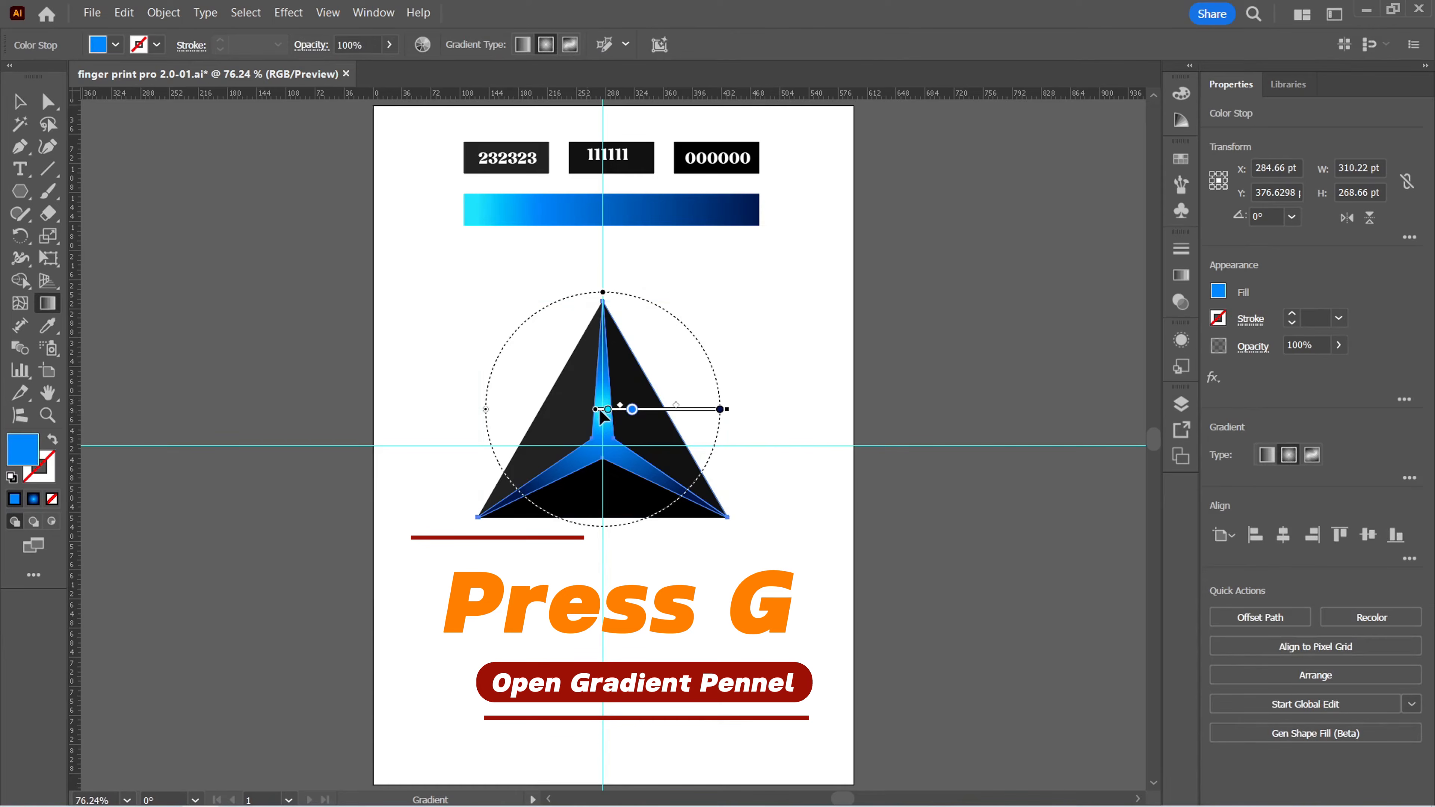
drag(595, 411, 602, 449)
click(602, 443)
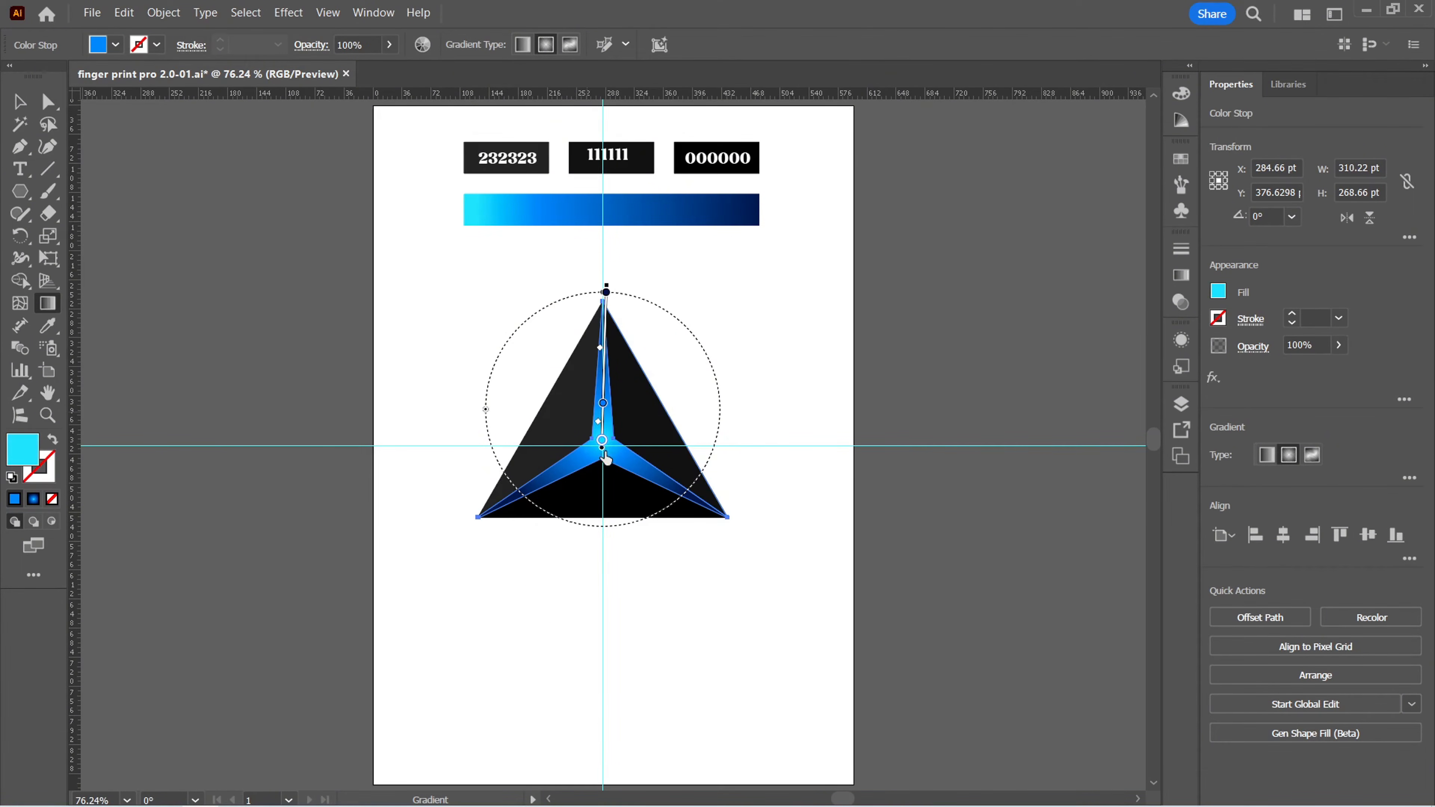
key(ctrl+space)
mouse_move(602, 444)
mouse_down()
mouse_move(677, 478)
mouse_move(736, 475)
mouse_up()
click(604, 446)
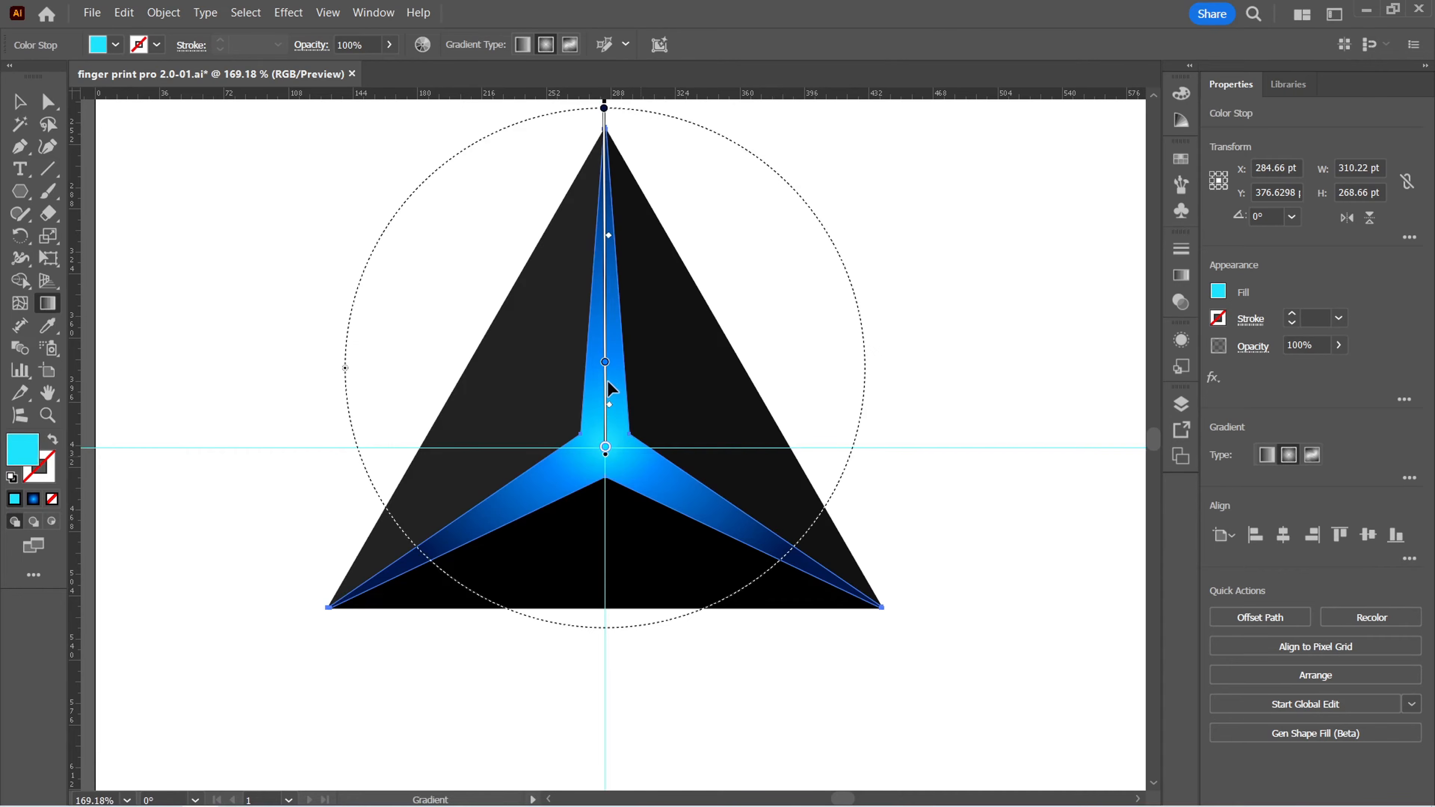
Shift the navy and mid-blue gradient stops inward towards the star's centre, then deselect the star
drag(604, 111, 604, 125)
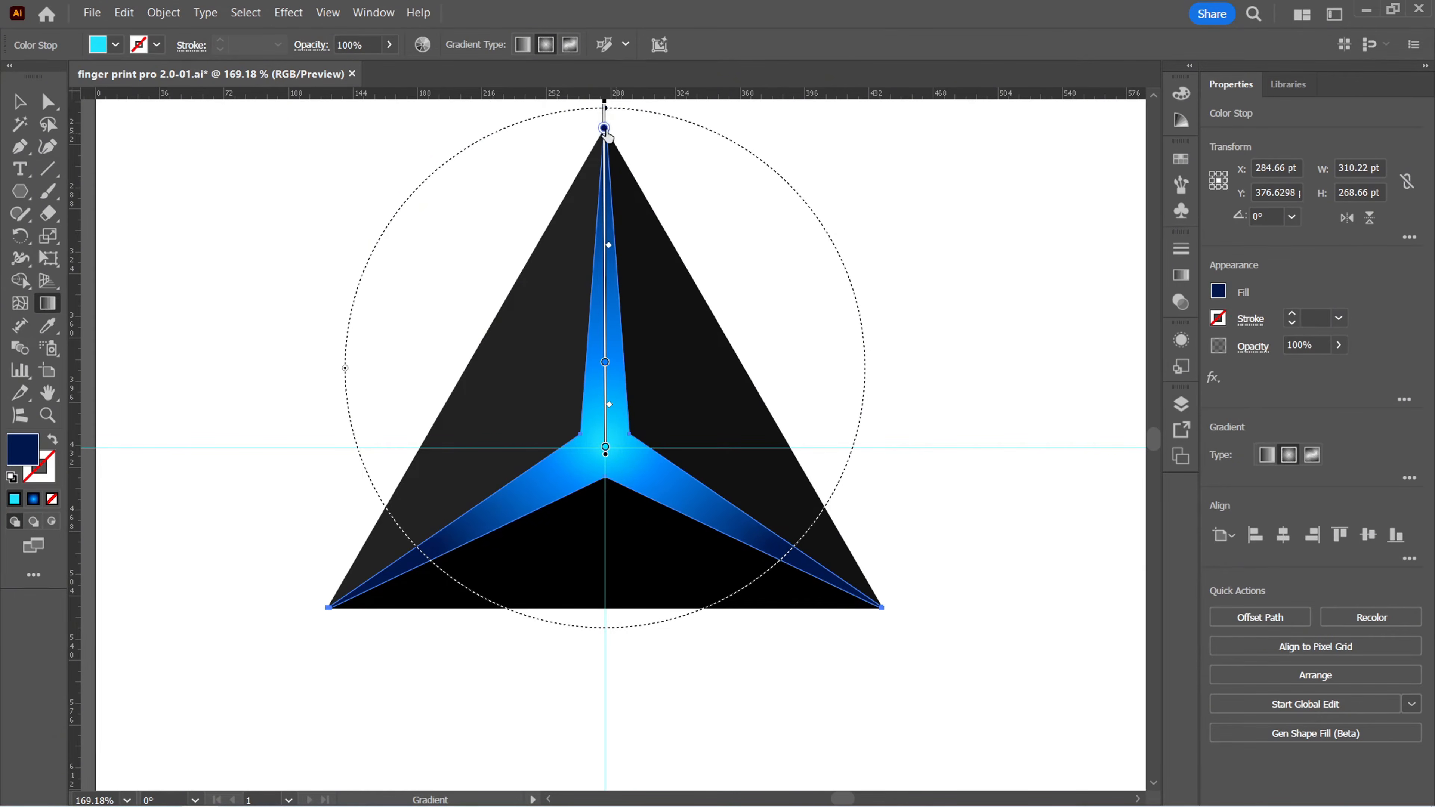
click(605, 179)
drag(605, 365, 605, 373)
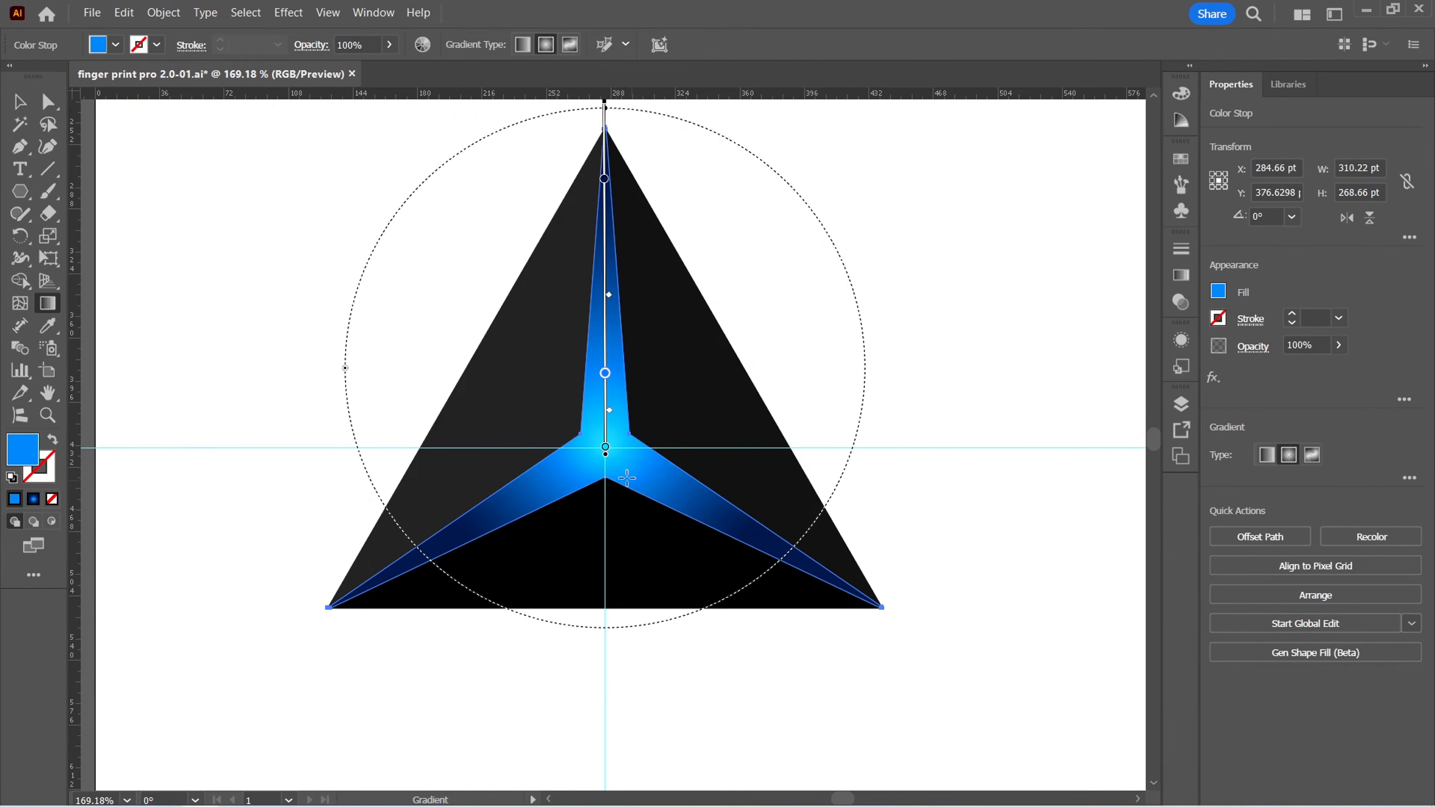
click(19, 102)
click(169, 185)
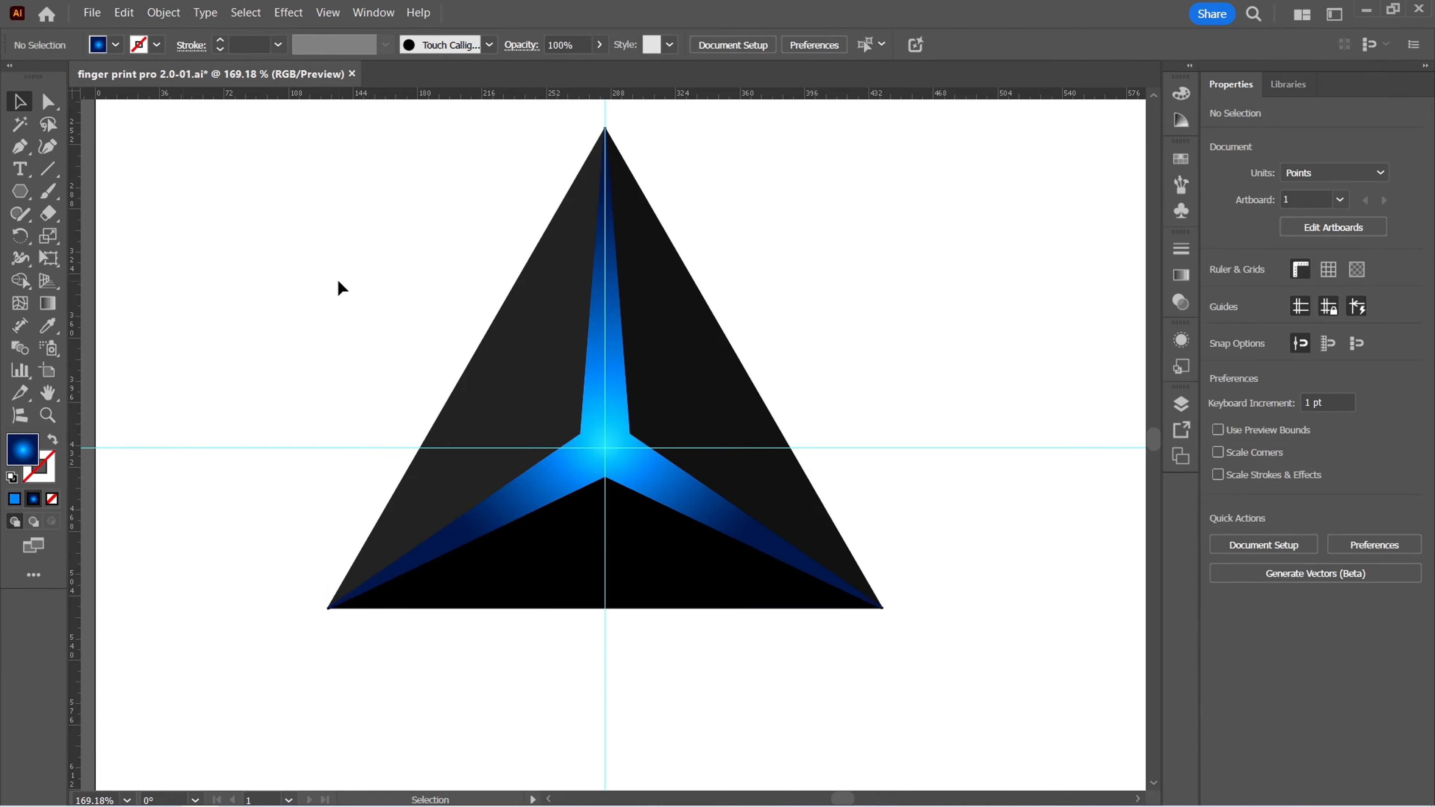
Select all pieces of the triangle and group them
key(ctrl+0)
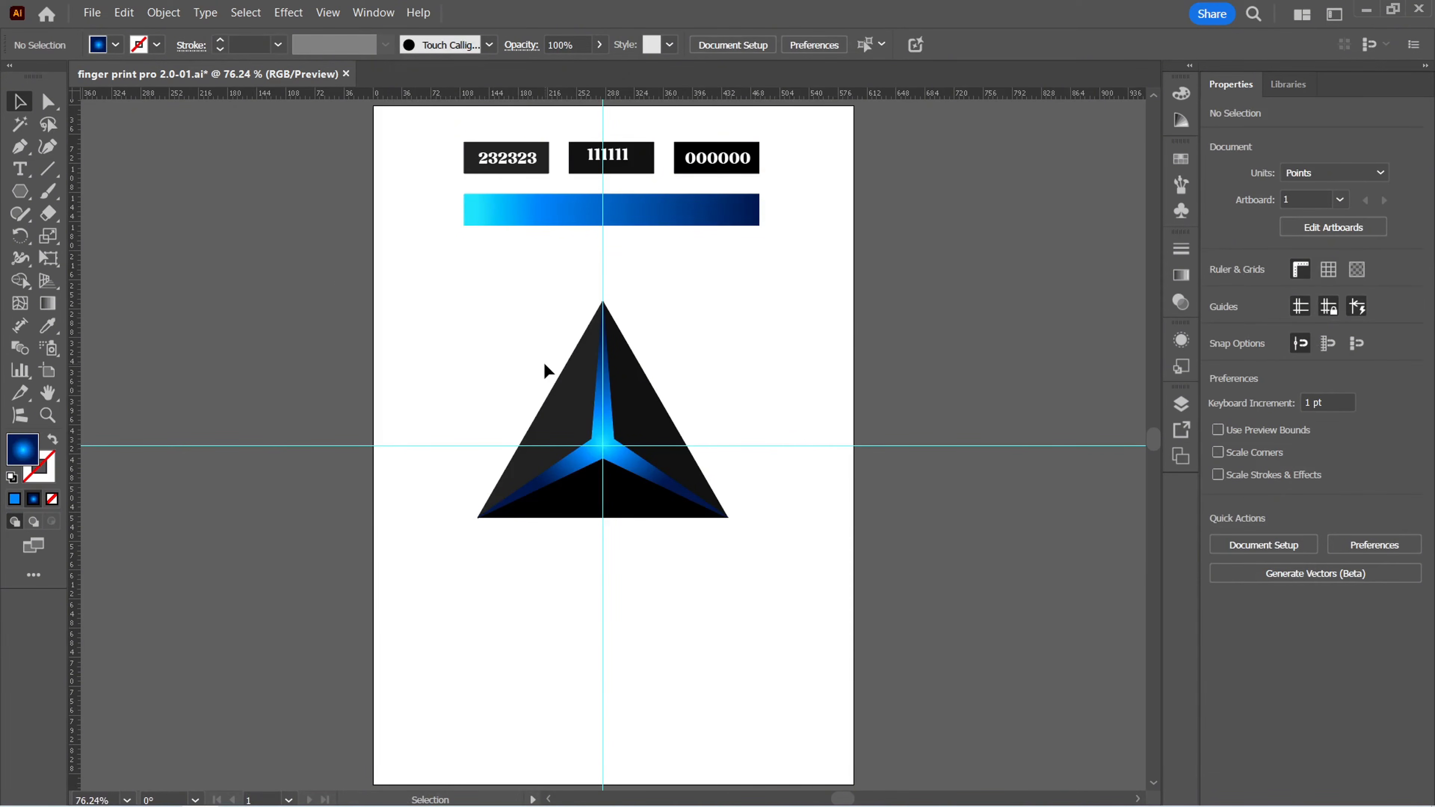
drag(477, 338, 667, 502)
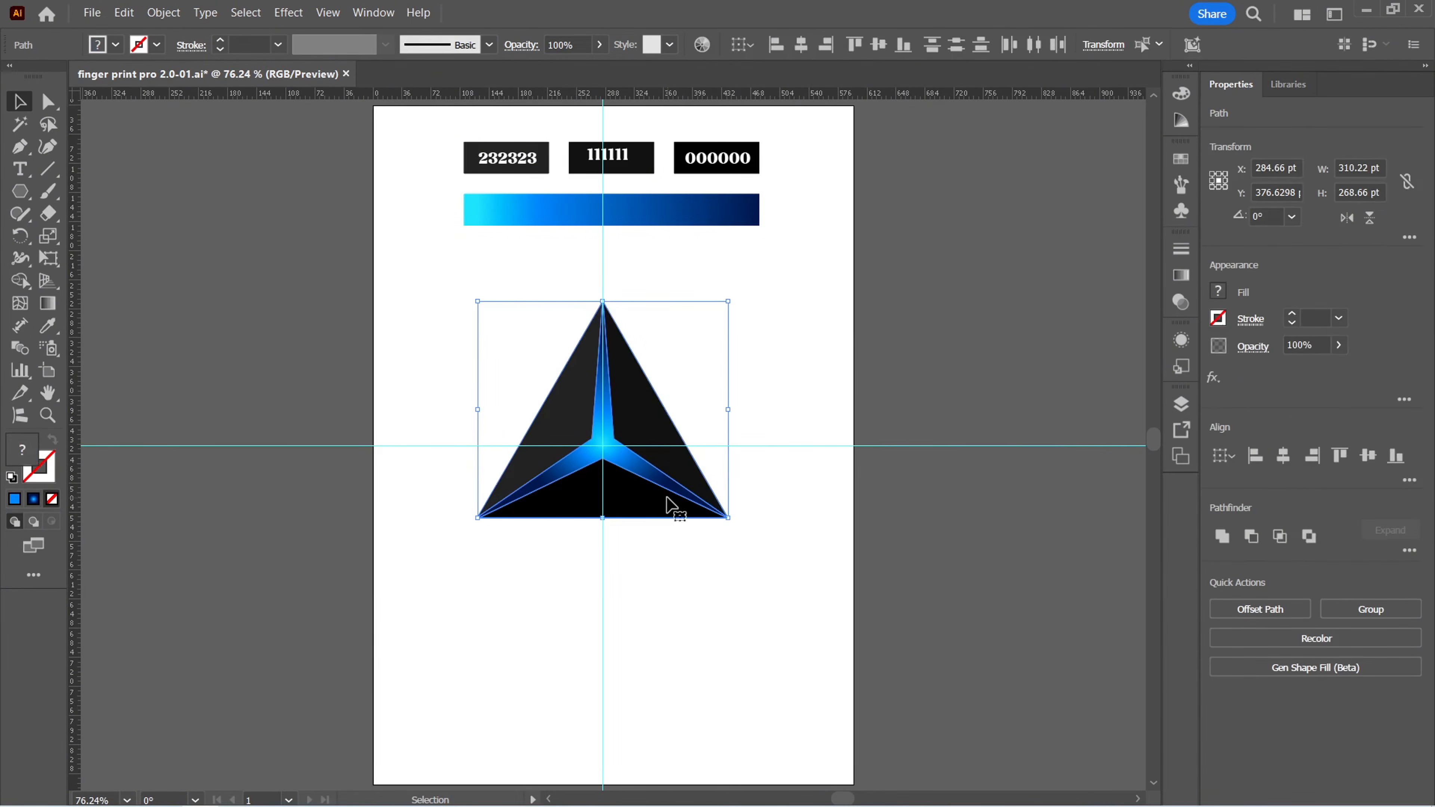
drag(760, 585, 489, 319)
key(a)
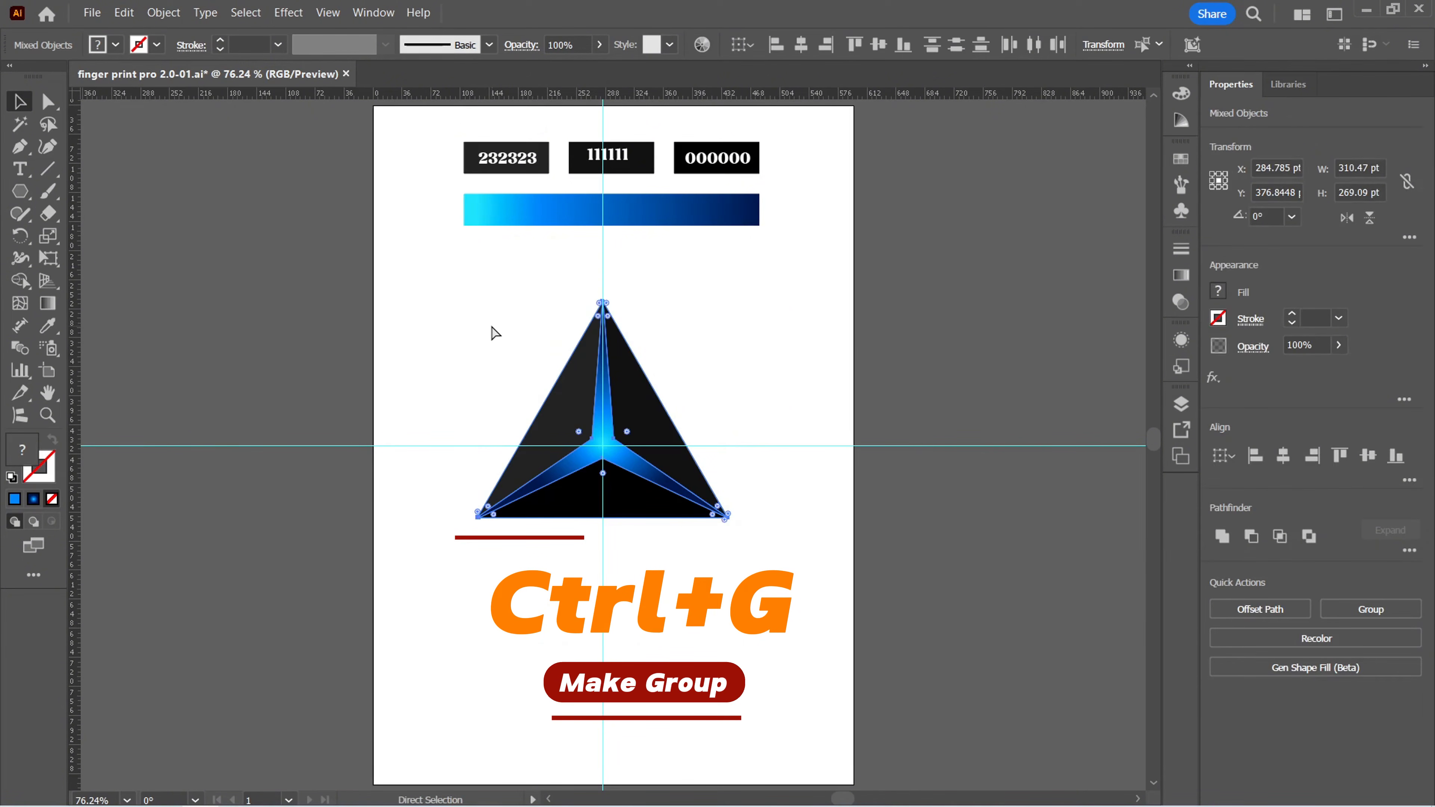
key(ctrl+g)
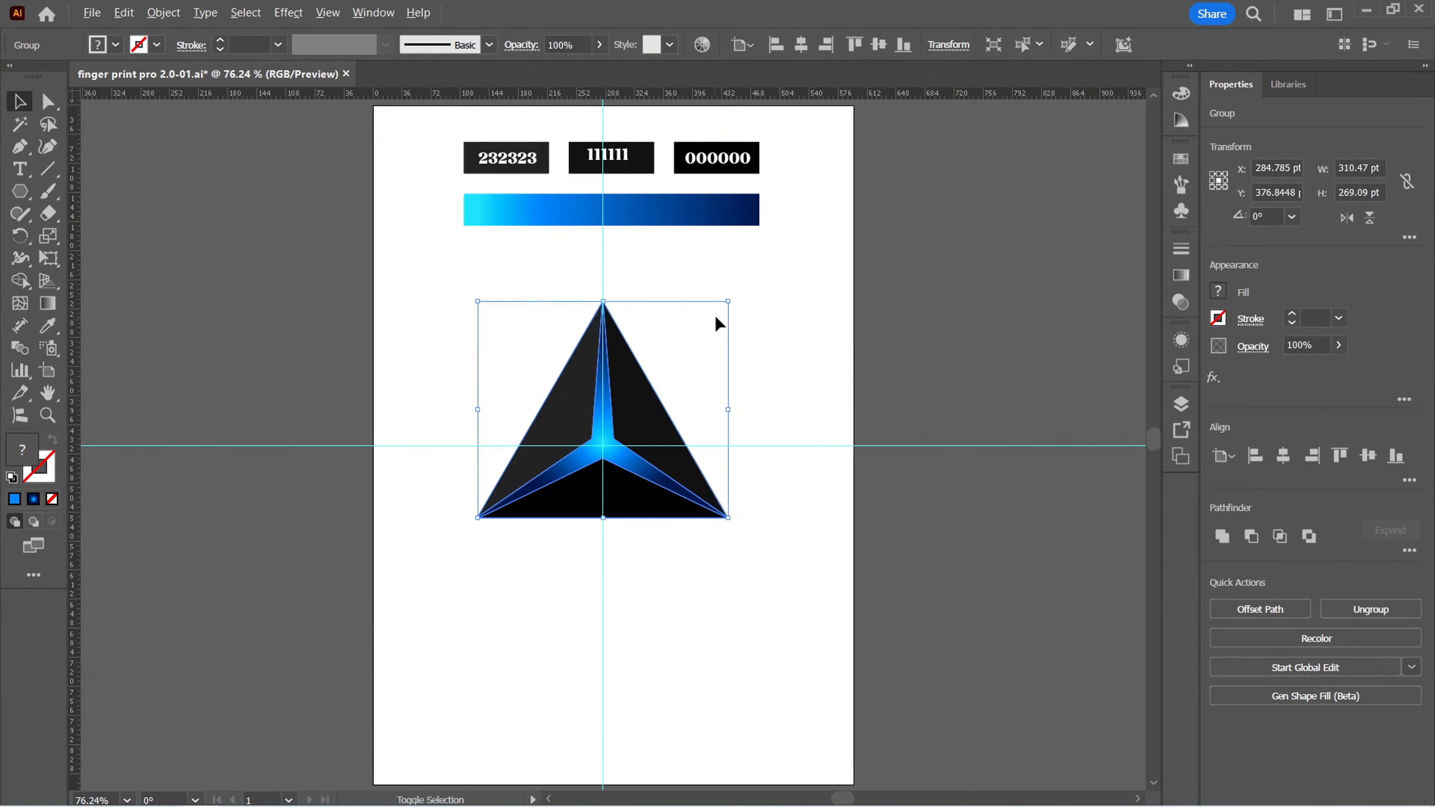
Scale the triangle group down to about 96 by 83 pt and move it to the left side of the artboard
drag(732, 304, 641, 376)
drag(620, 432, 469, 443)
scroll(469, 446, up, 1)
scroll(469, 446, up, 6)
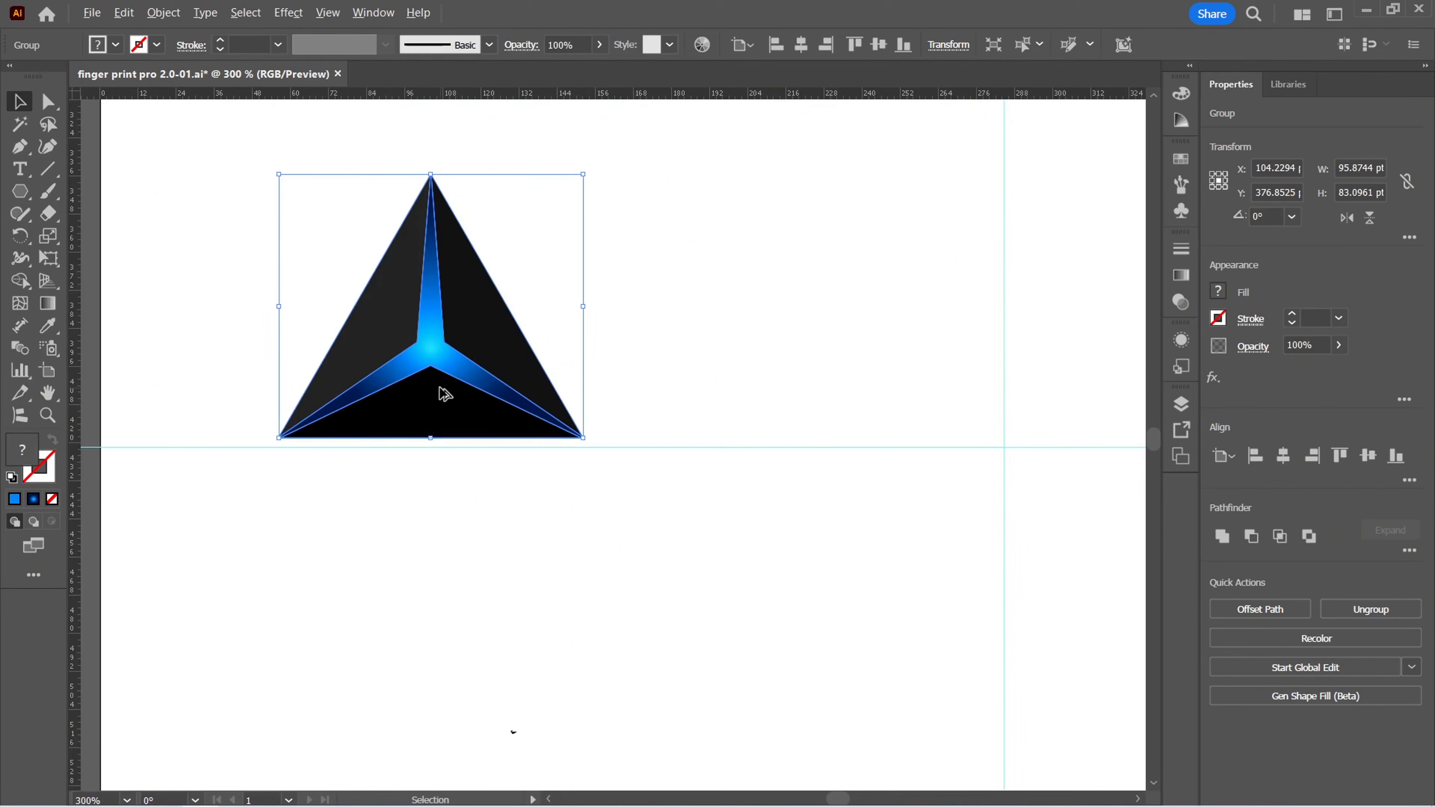
Duplicate the small triangle directly to its right and rotate the copy by 180°
drag(444, 395, 747, 392)
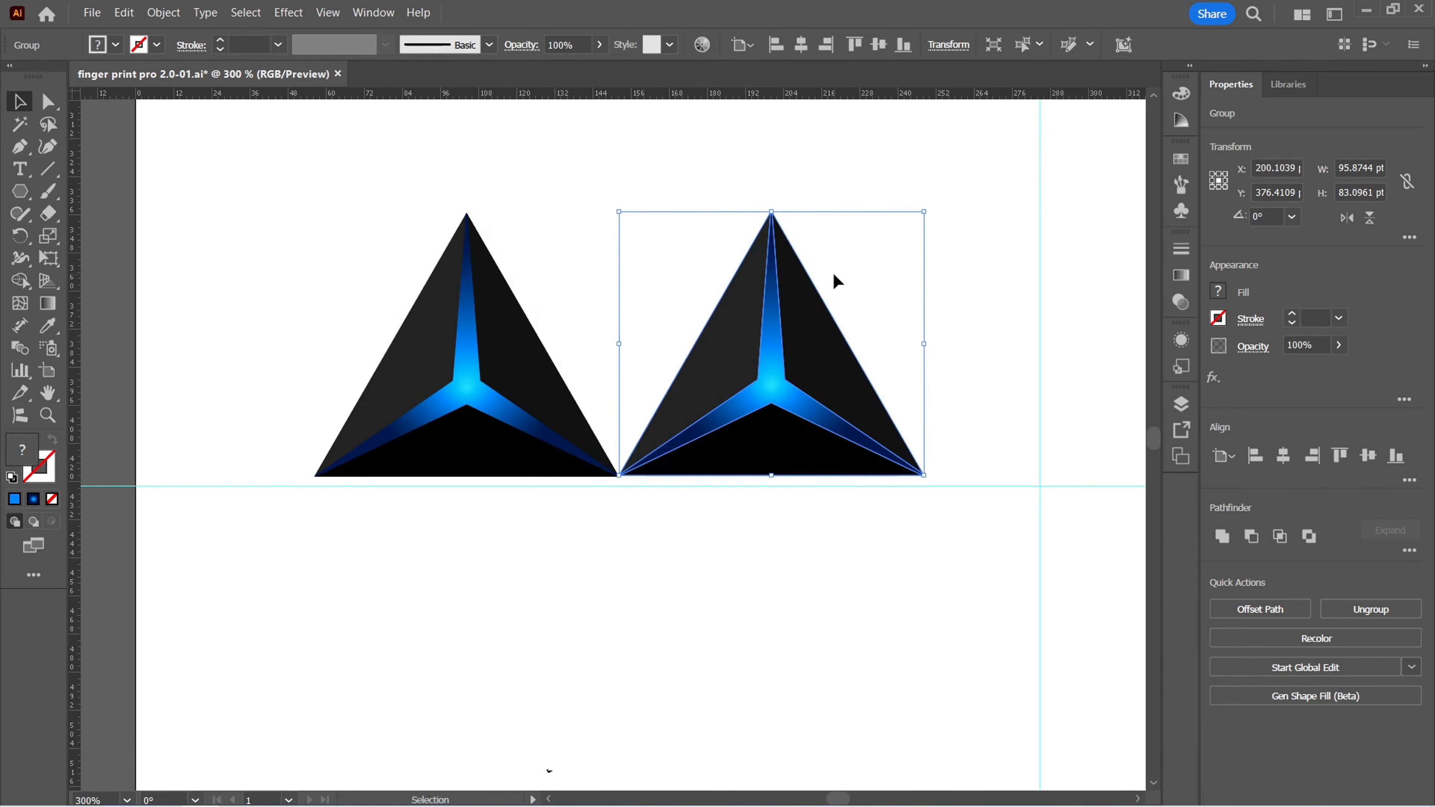
drag(932, 205, 534, 606)
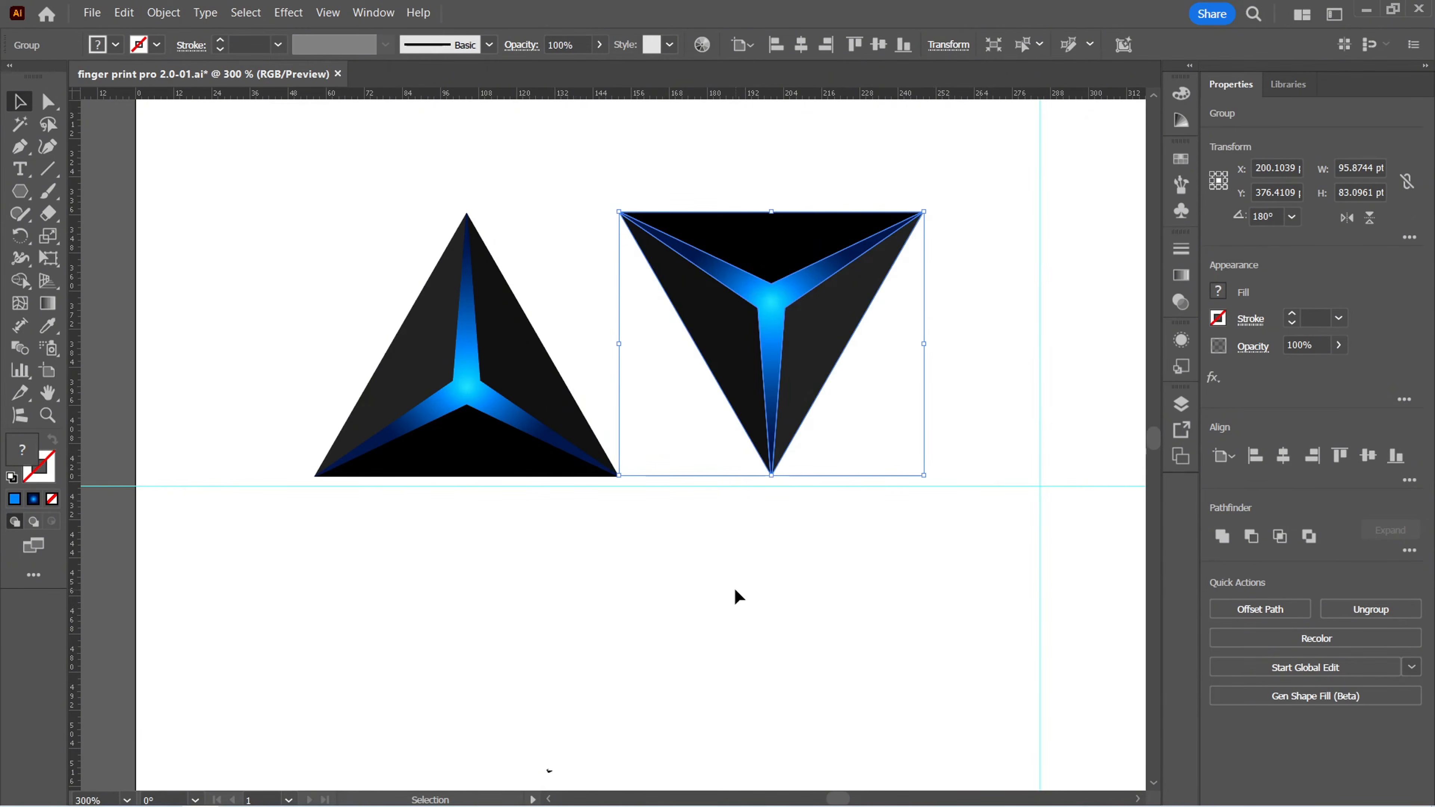
click(733, 592)
scroll(859, 405, up, 1)
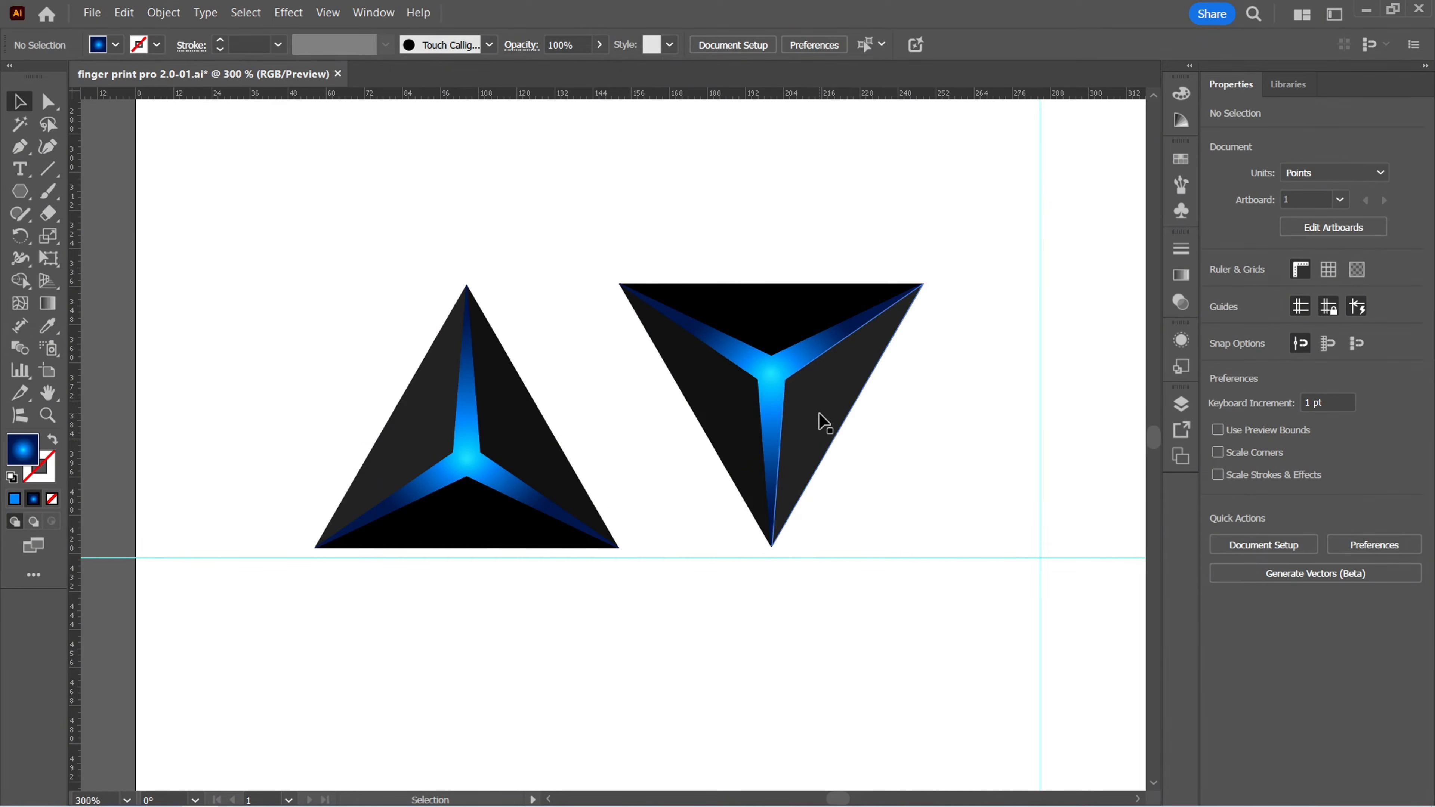
scroll(840, 447, up, 1)
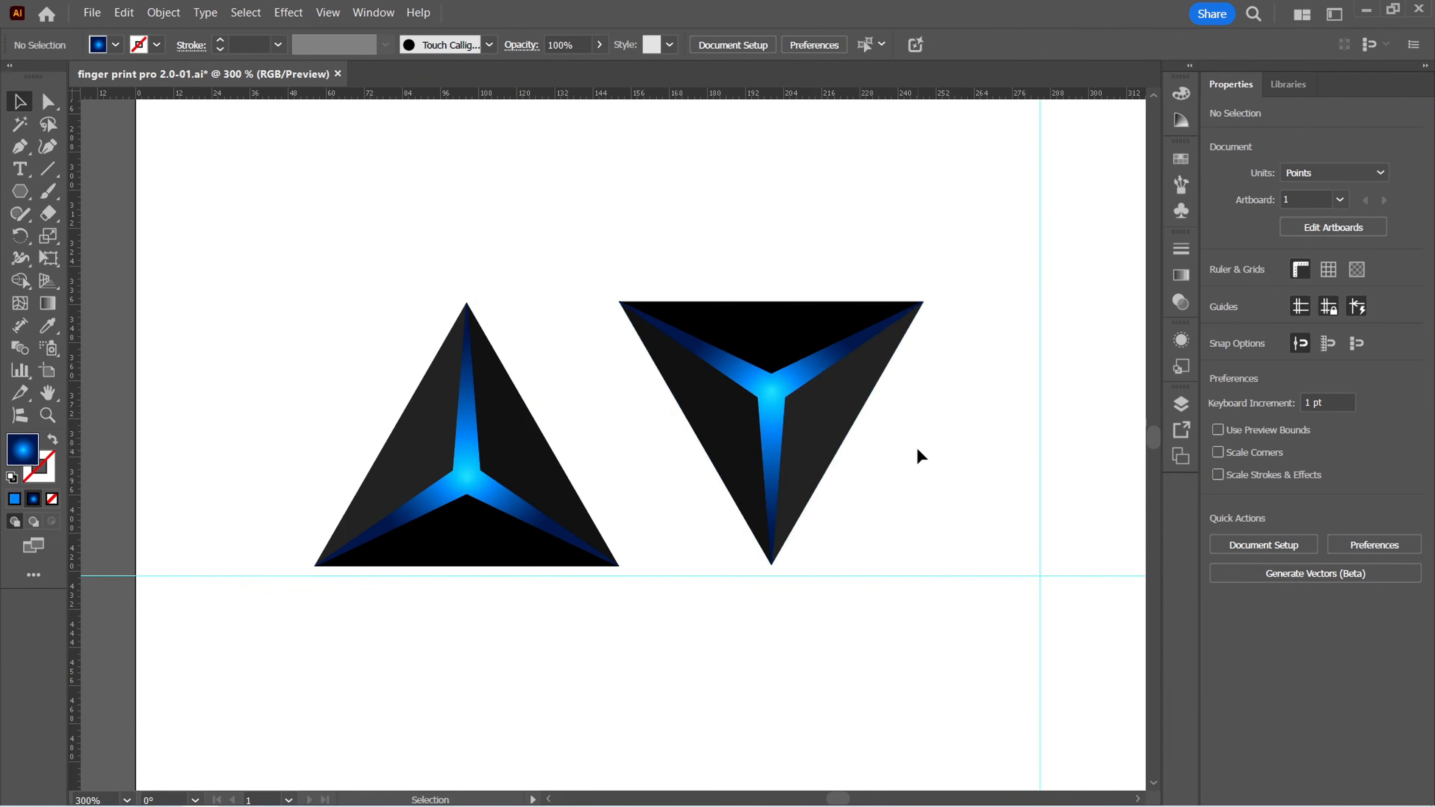
Isolate the inverted triangle's inner group and fill its left facet with the colour of the 232323 swatch
double_click(738, 439)
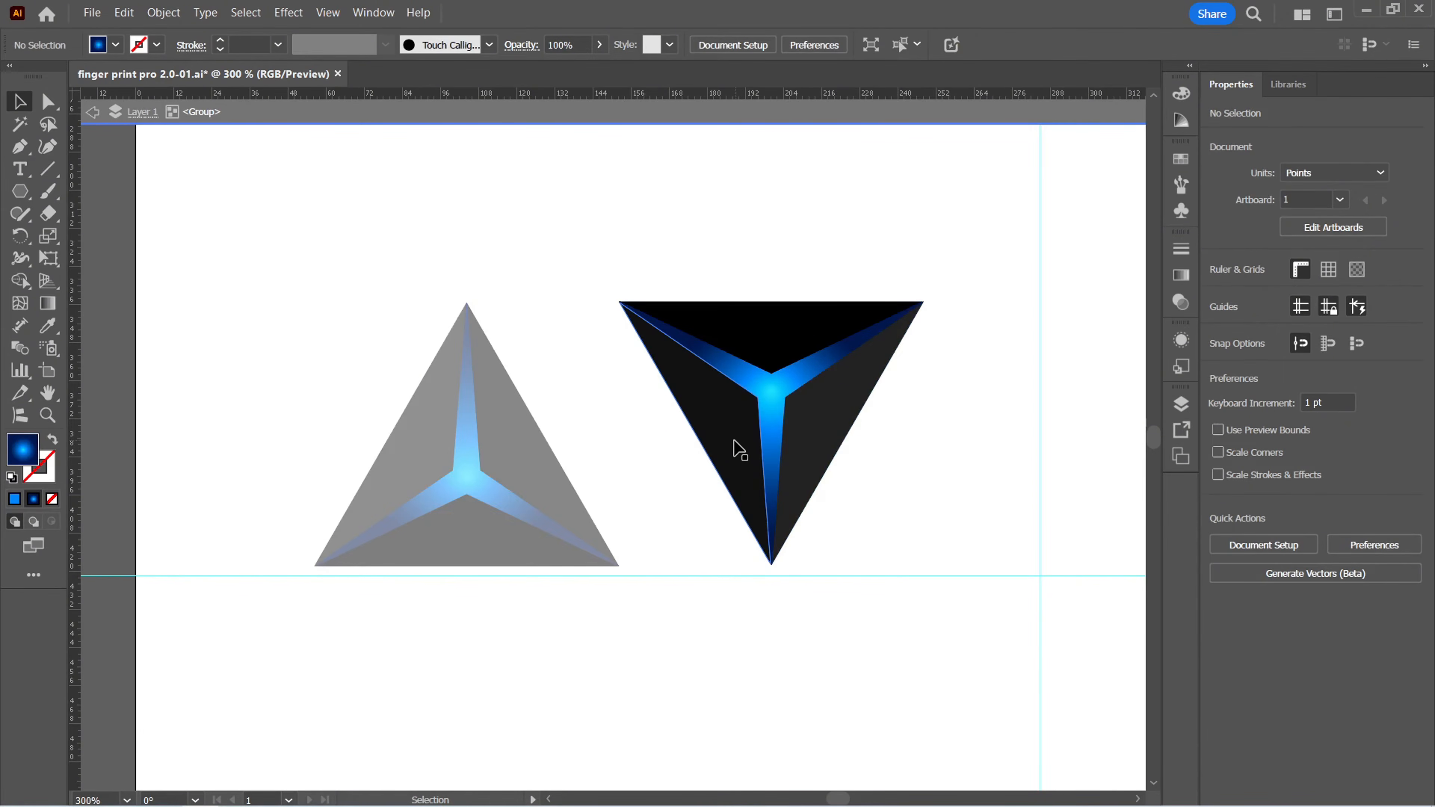
scroll(734, 458, up, 4)
double_click(734, 498)
click(733, 507)
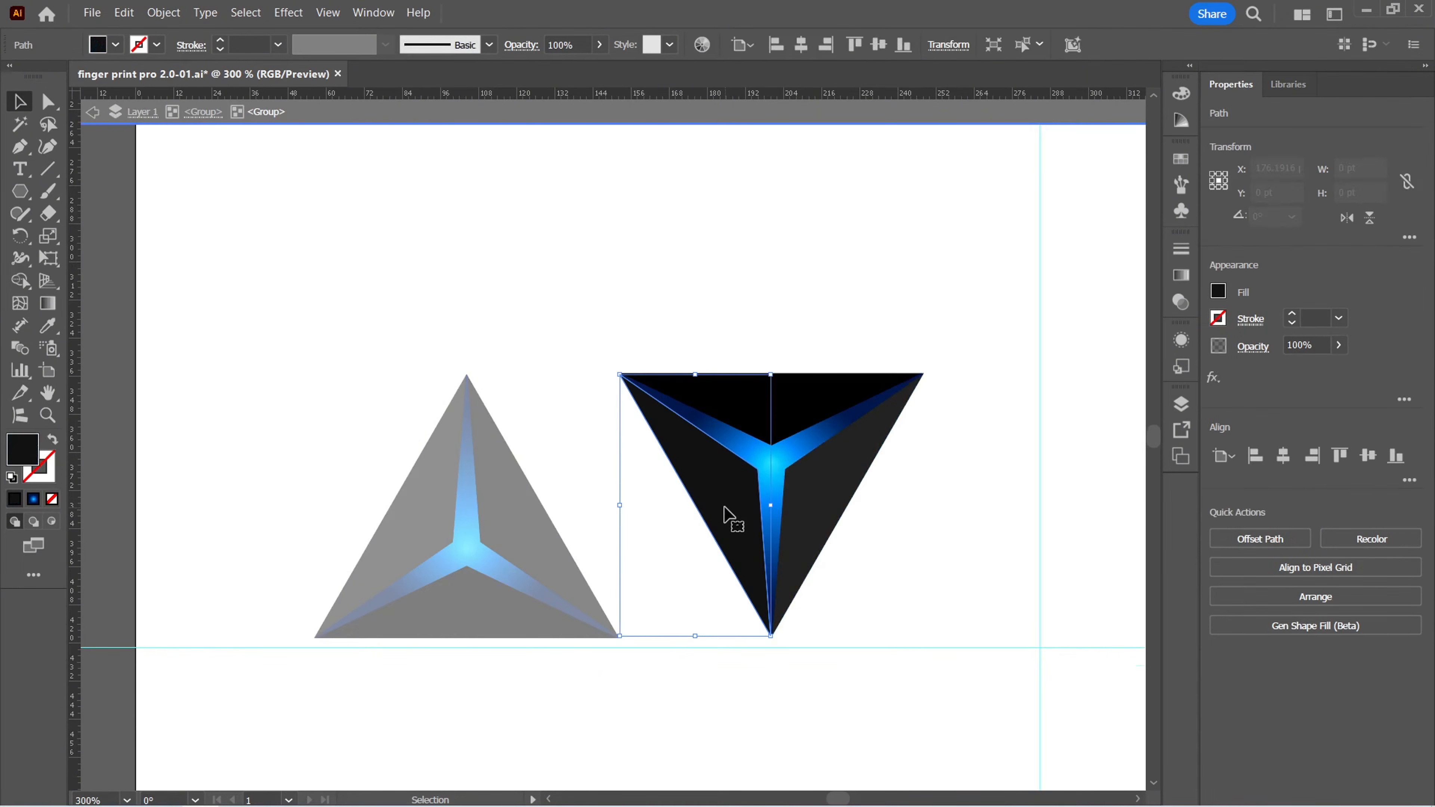
scroll(729, 515, up, 5)
scroll(724, 509, up, 7)
scroll(696, 463, right, 3)
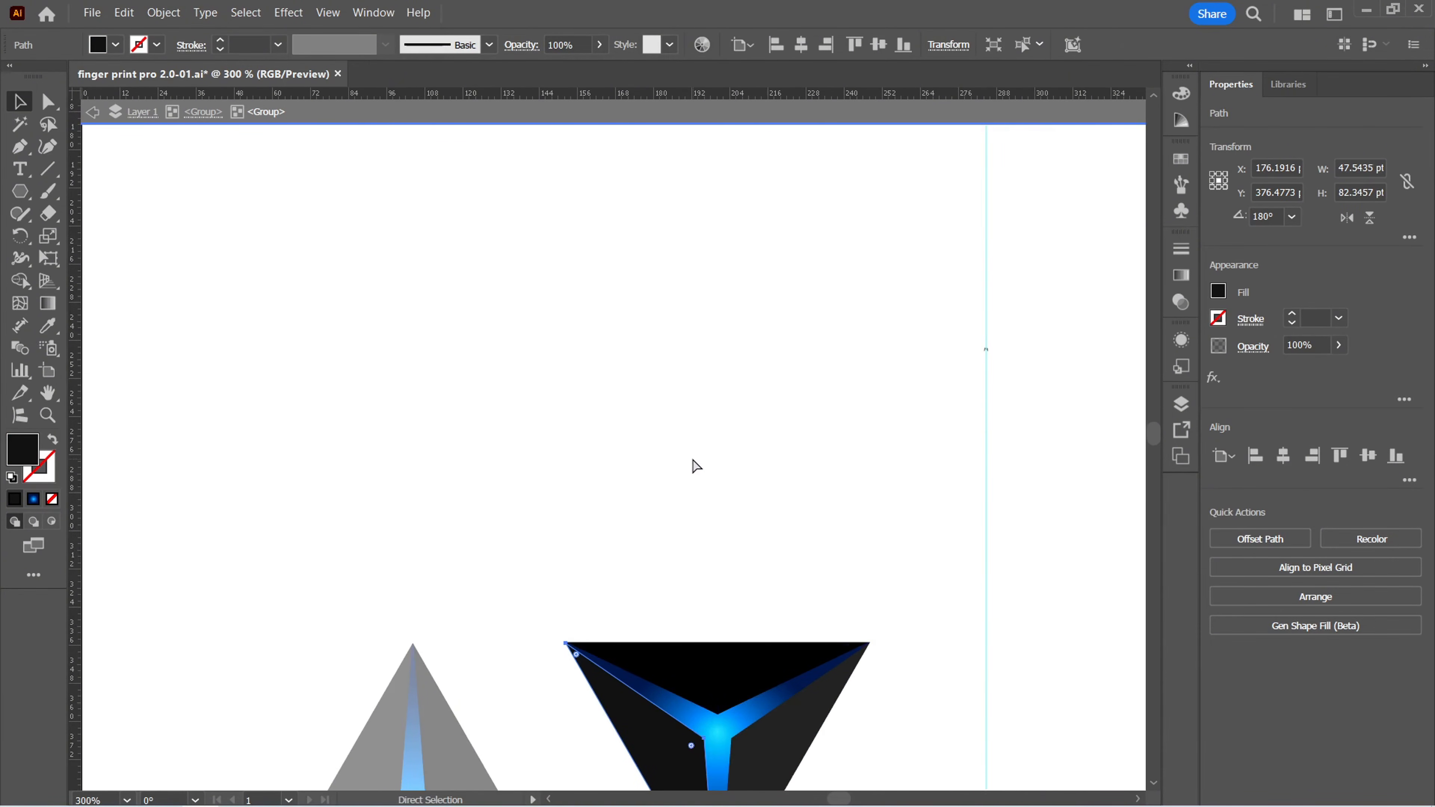
scroll(694, 459, down, 2)
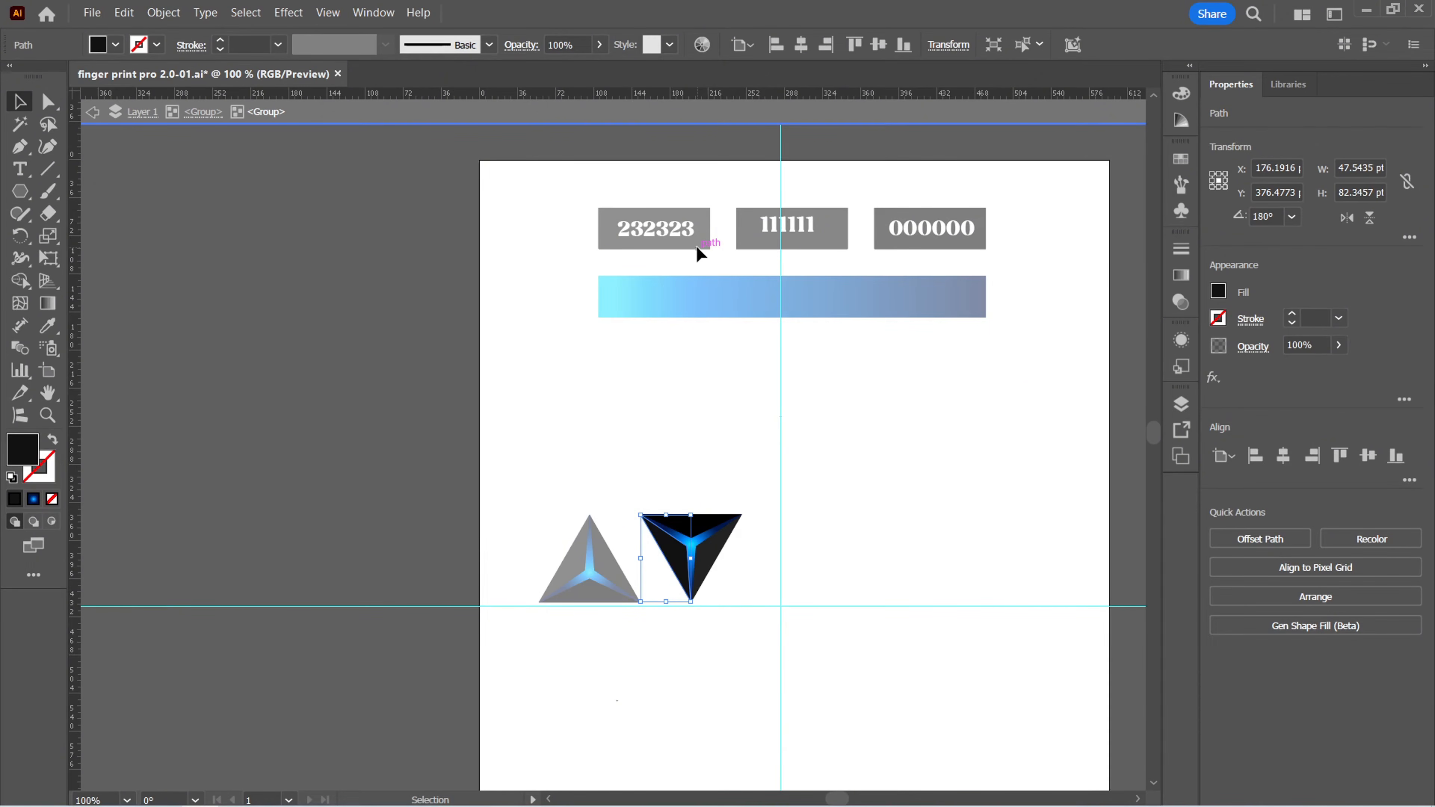
key(i)
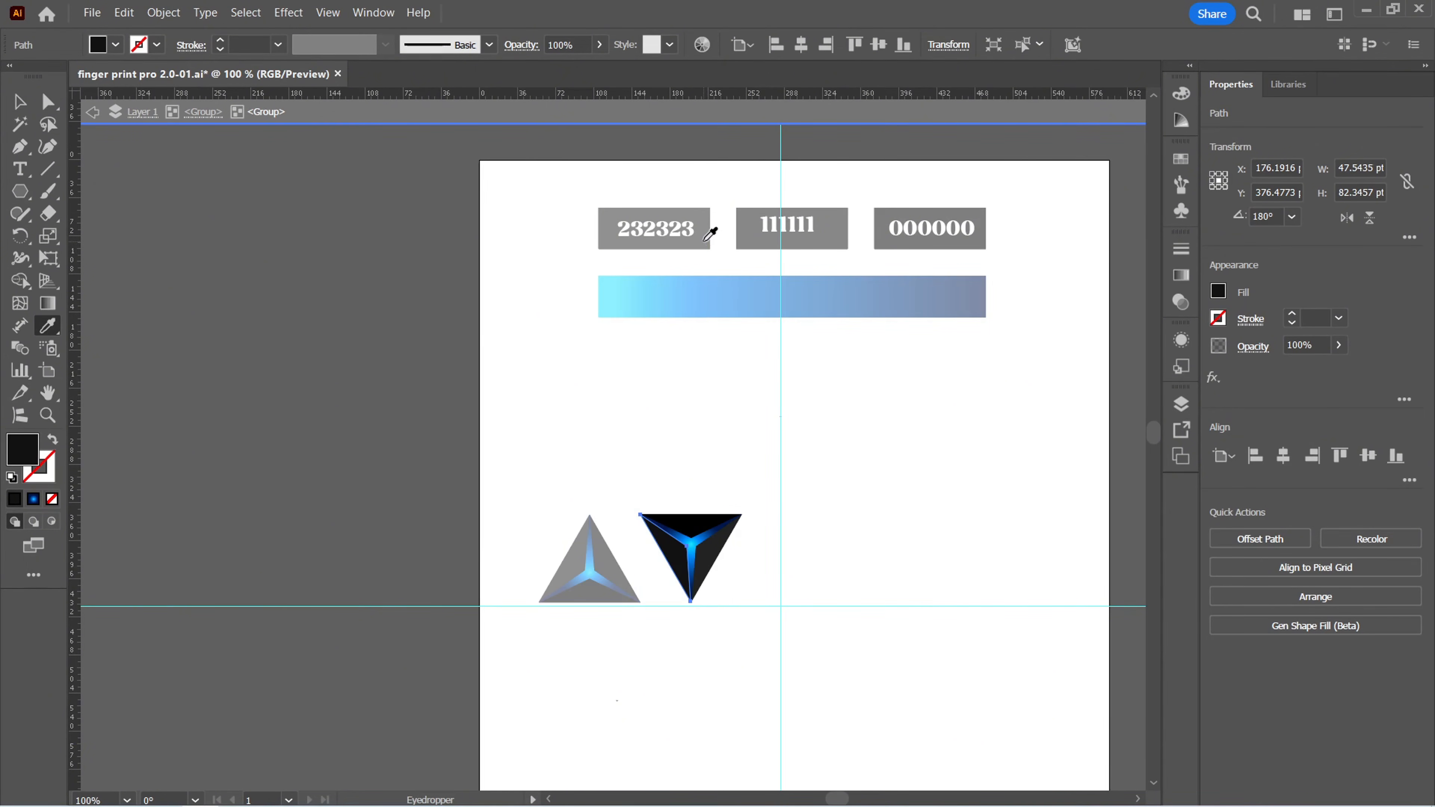
click(705, 240)
Fill the inverted triangle's right facet with the colour of the 111111 swatch and leave isolation mode
key(v)
click(718, 559)
key(i)
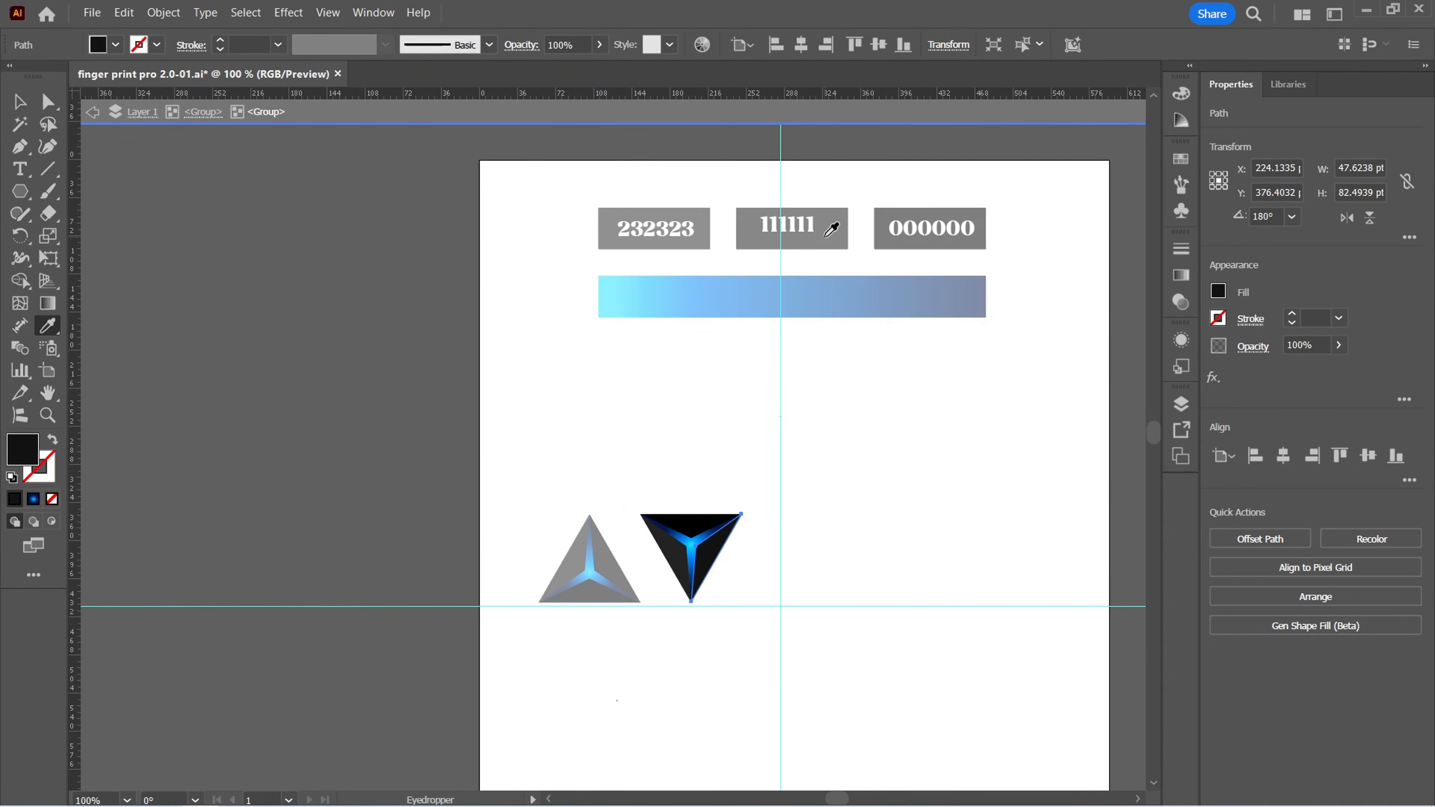
click(31, 106)
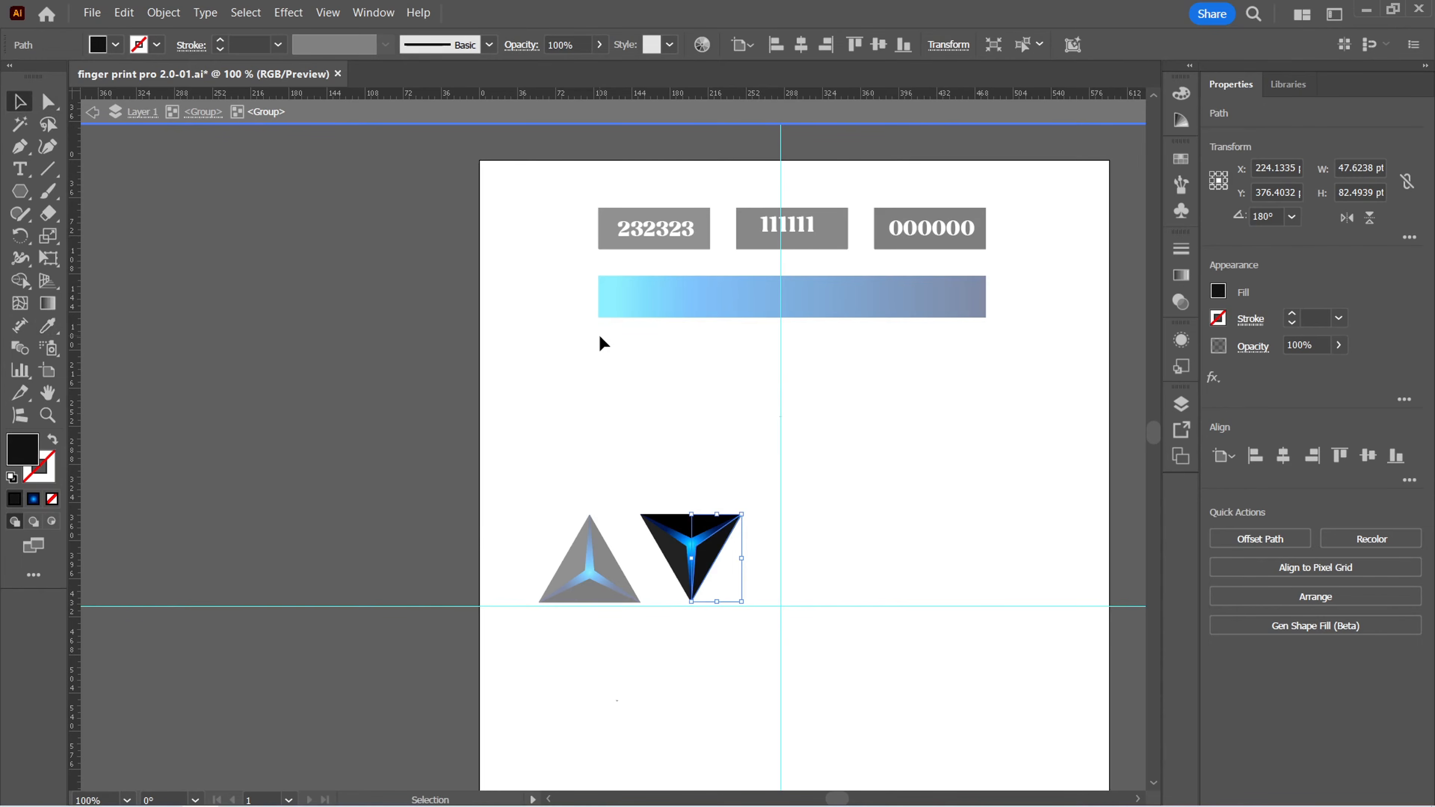
key(Escape)
click(606, 386)
Move the inverted triangle against the upright triangle's right edge so that they form a parallelogram
drag(672, 553, 650, 553)
scroll(624, 557, up, 4)
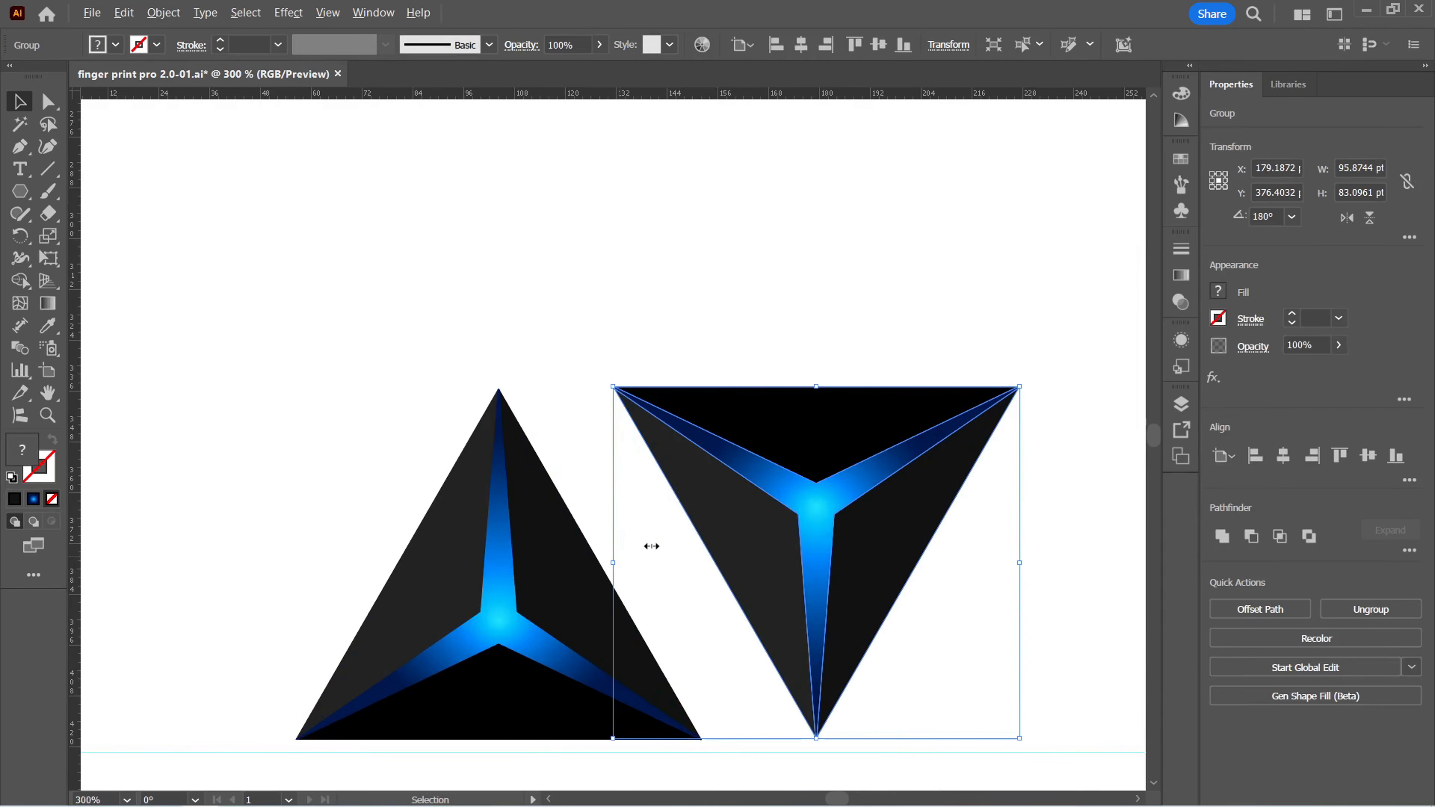
drag(879, 417, 708, 420)
scroll(673, 494, down, 2)
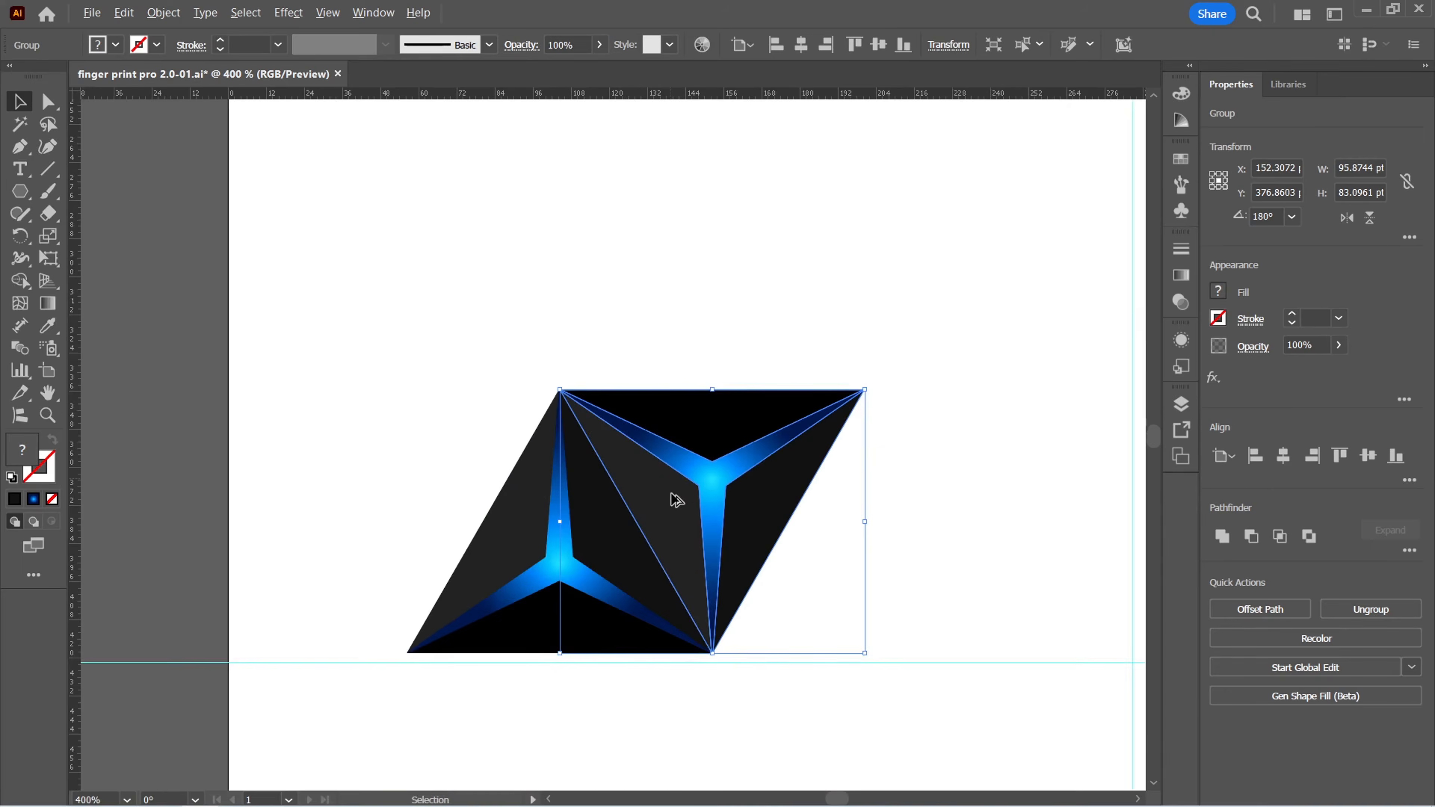
scroll(677, 503, up, 2)
click(948, 609)
key(ctrl+0)
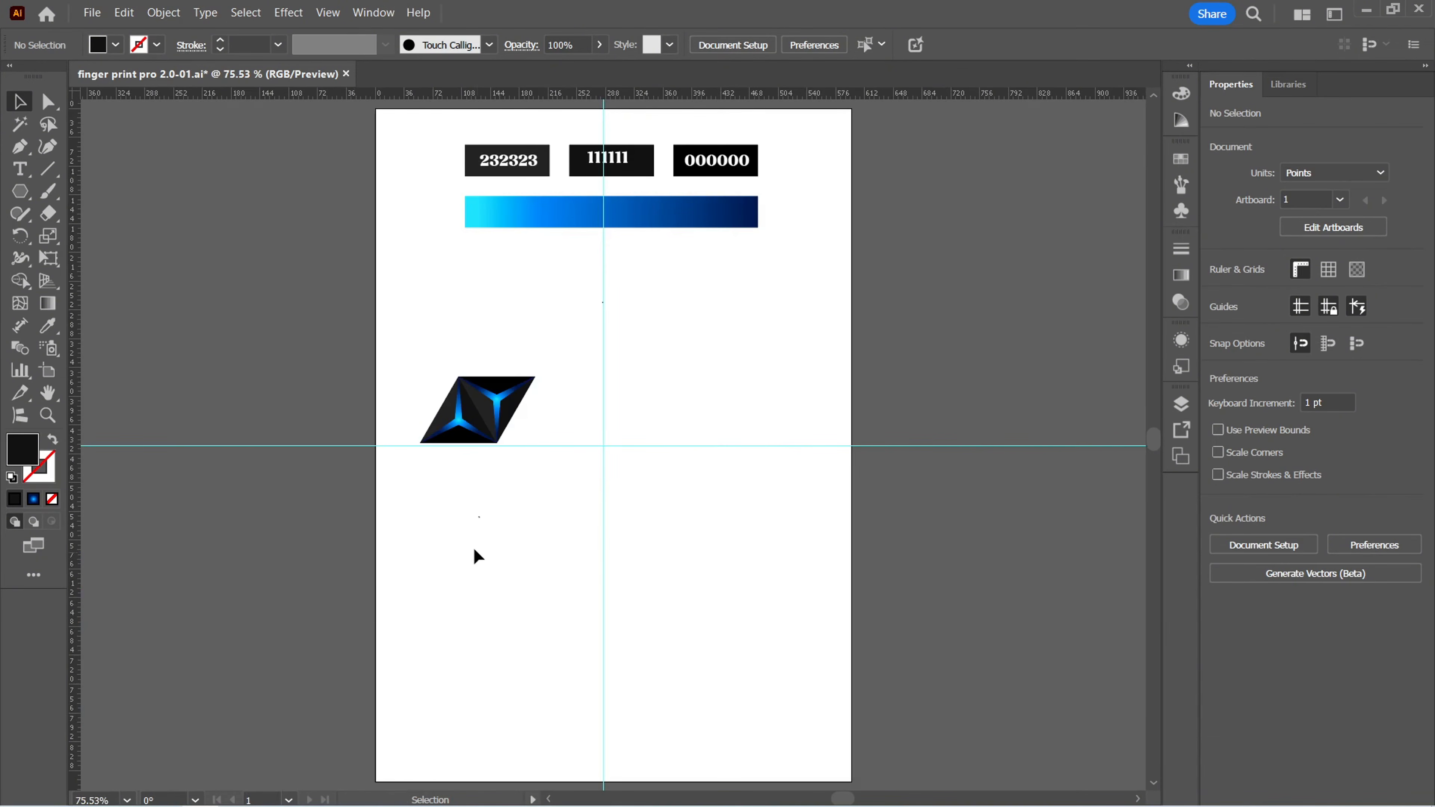
Select both triangles of the parallelogram and group them
key(ctrl+a)
drag(410, 343, 527, 546)
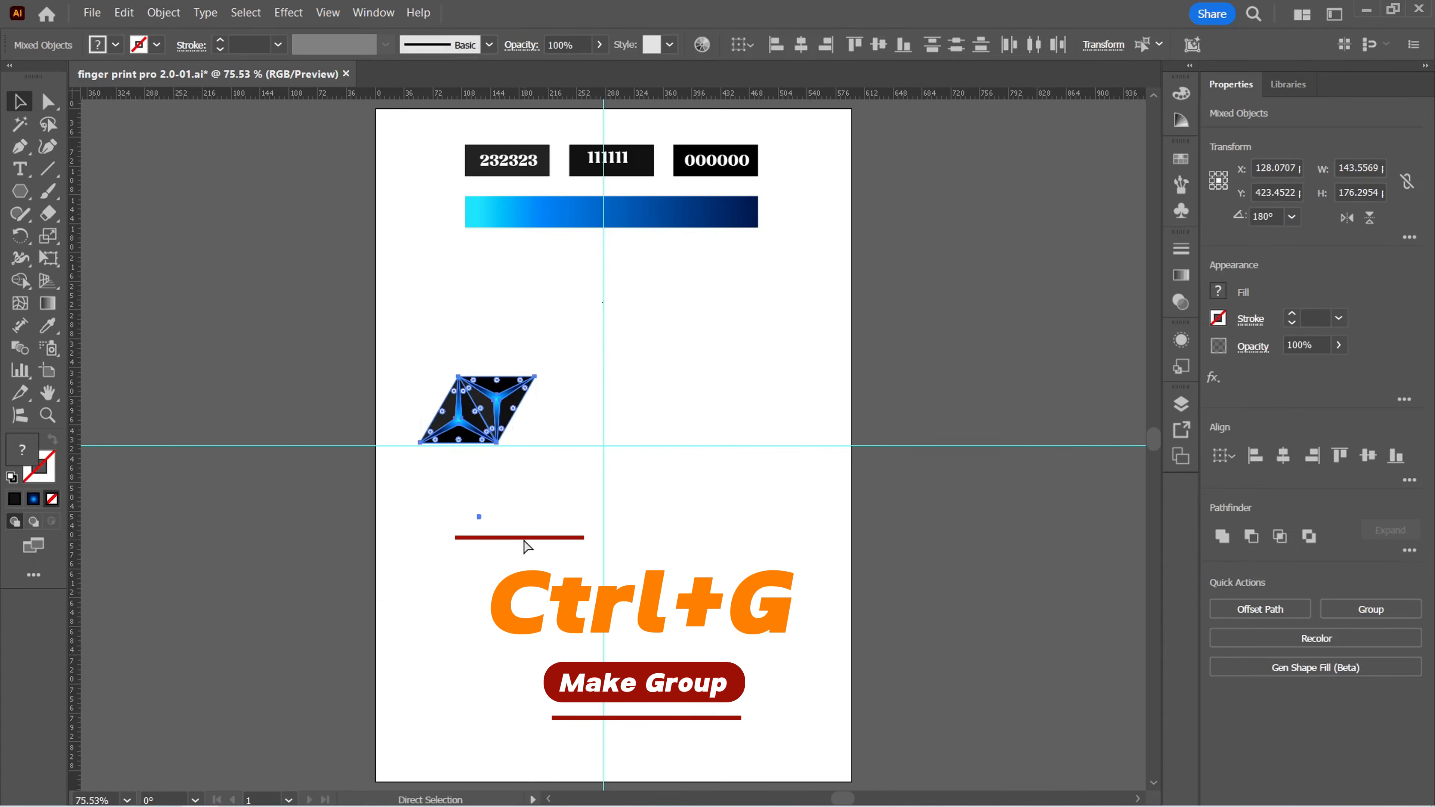
key(ctrl+g)
key(v)
Select the grouped parallelogram and turn it into a grid repeat
drag(446, 354, 507, 465)
drag(422, 349, 524, 484)
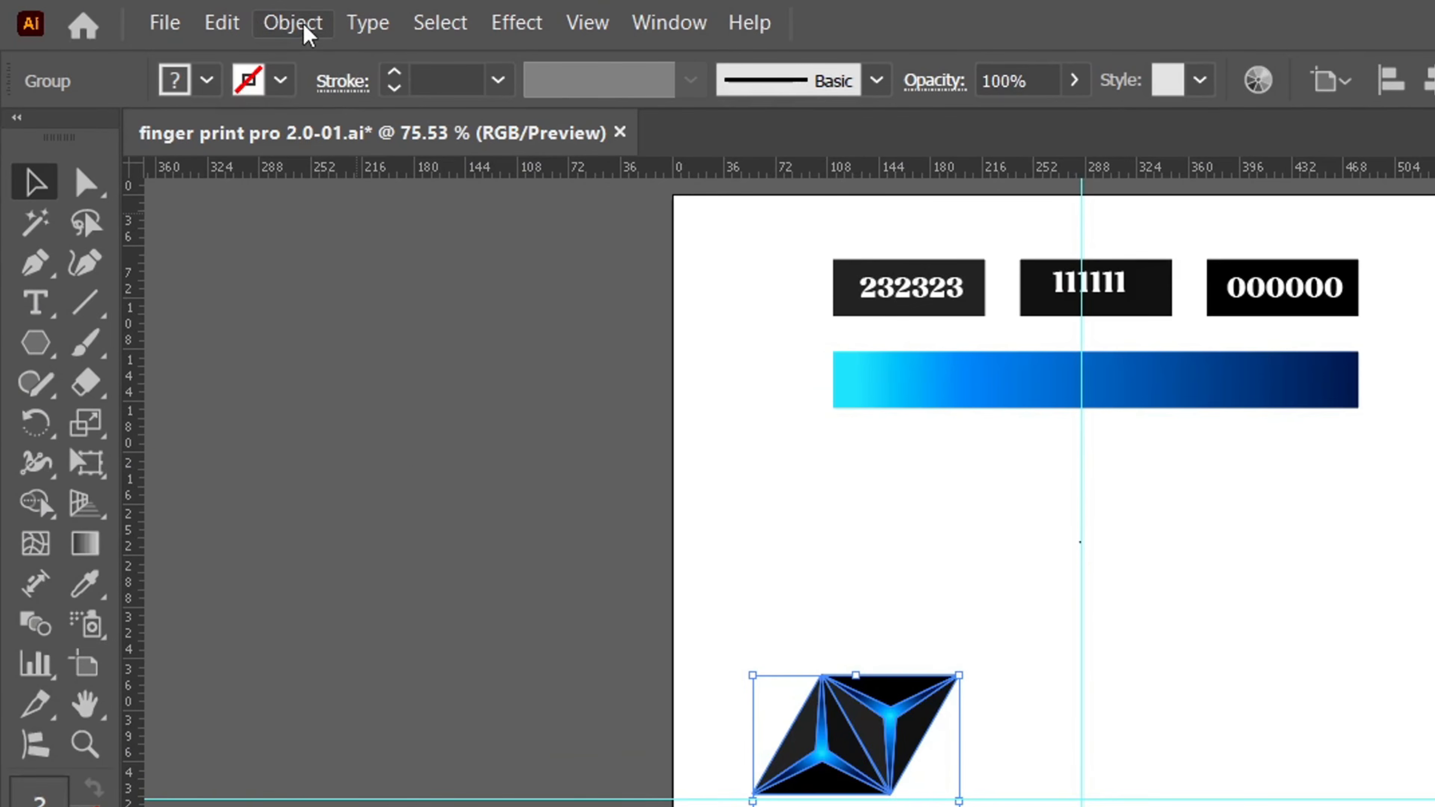
click(308, 34)
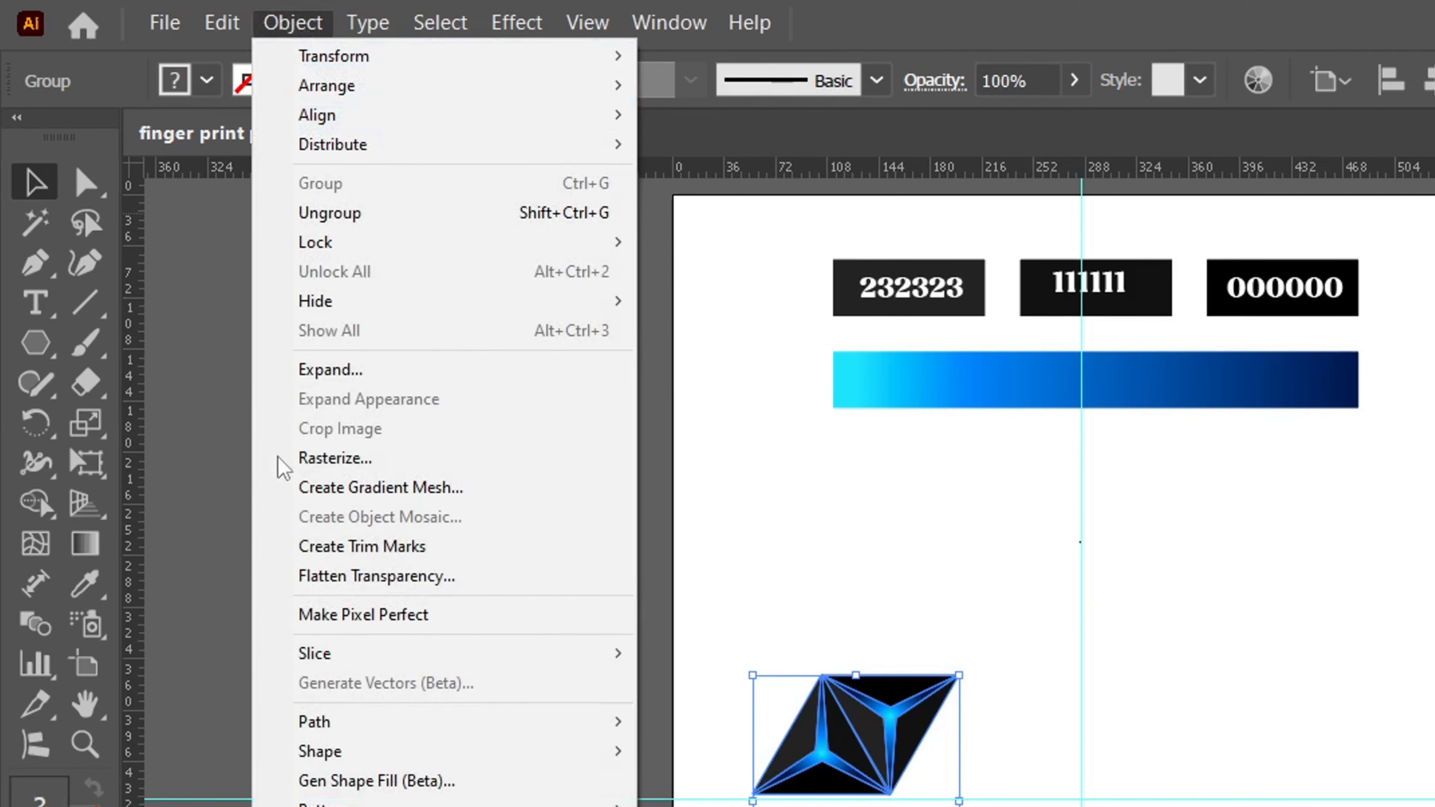
mouse_move(305, 396)
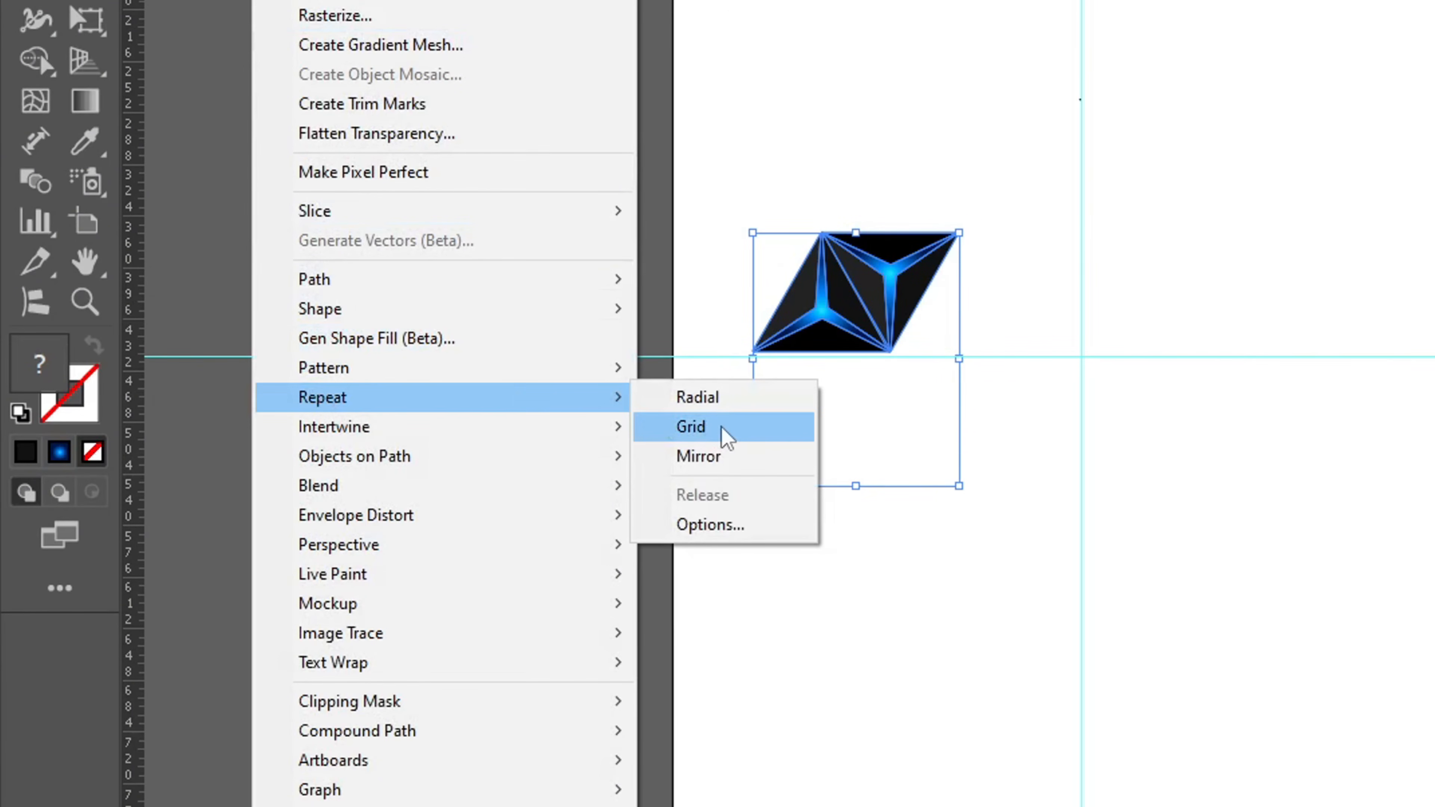
click(725, 438)
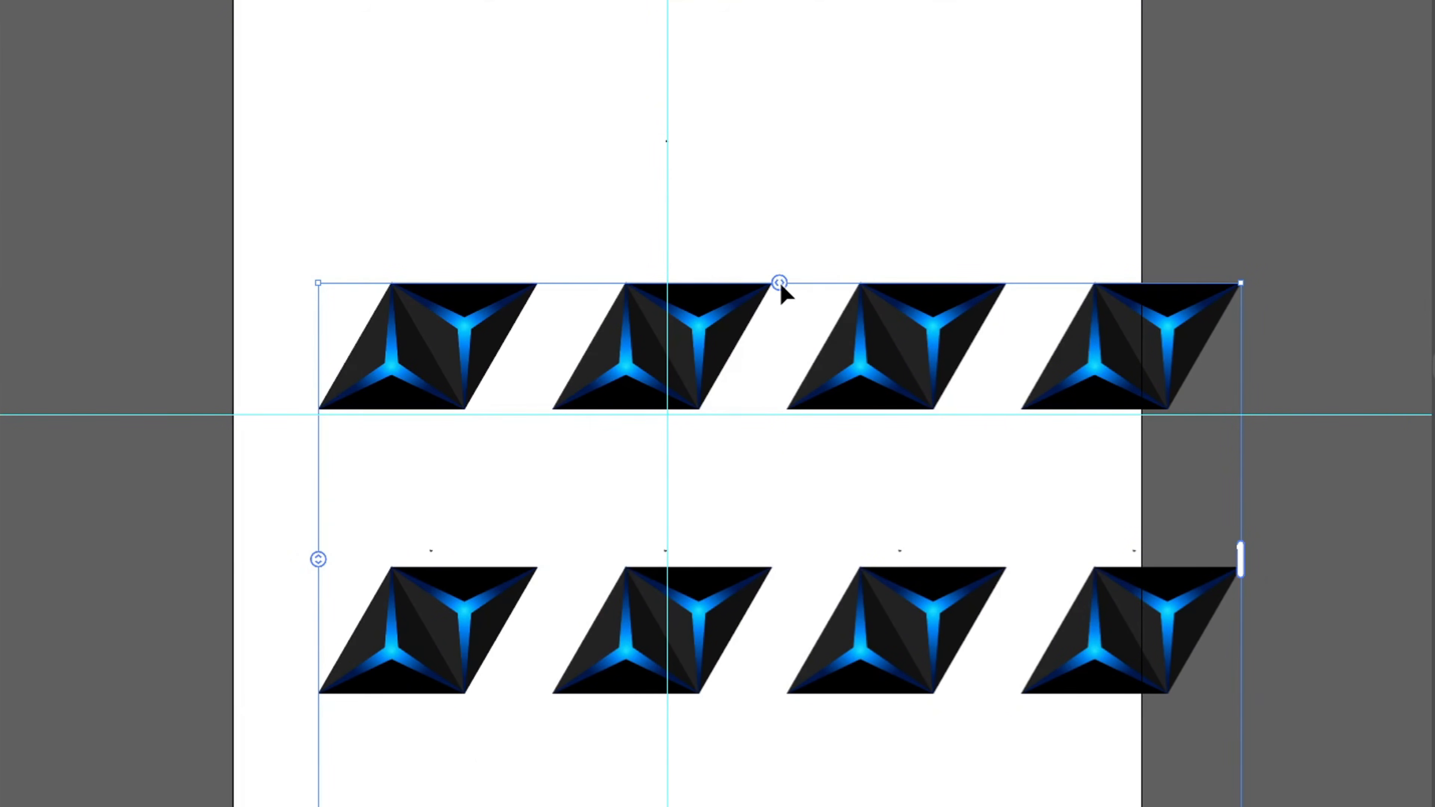
Close the grid repeat's column and row gaps so that the parallelograms touch, with a row spacing of about -93 pt
drag(782, 284, 690, 283)
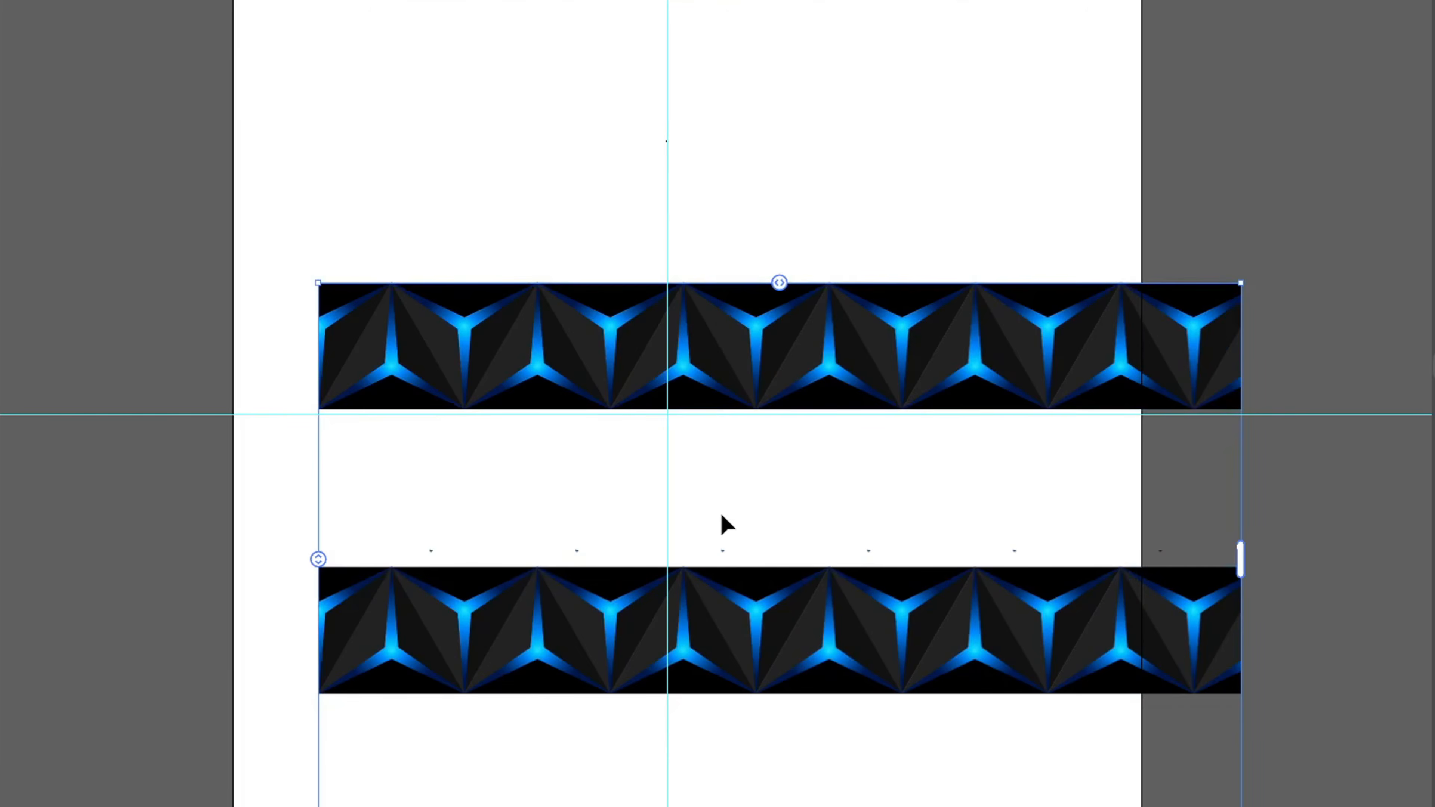
drag(318, 559, 318, 408)
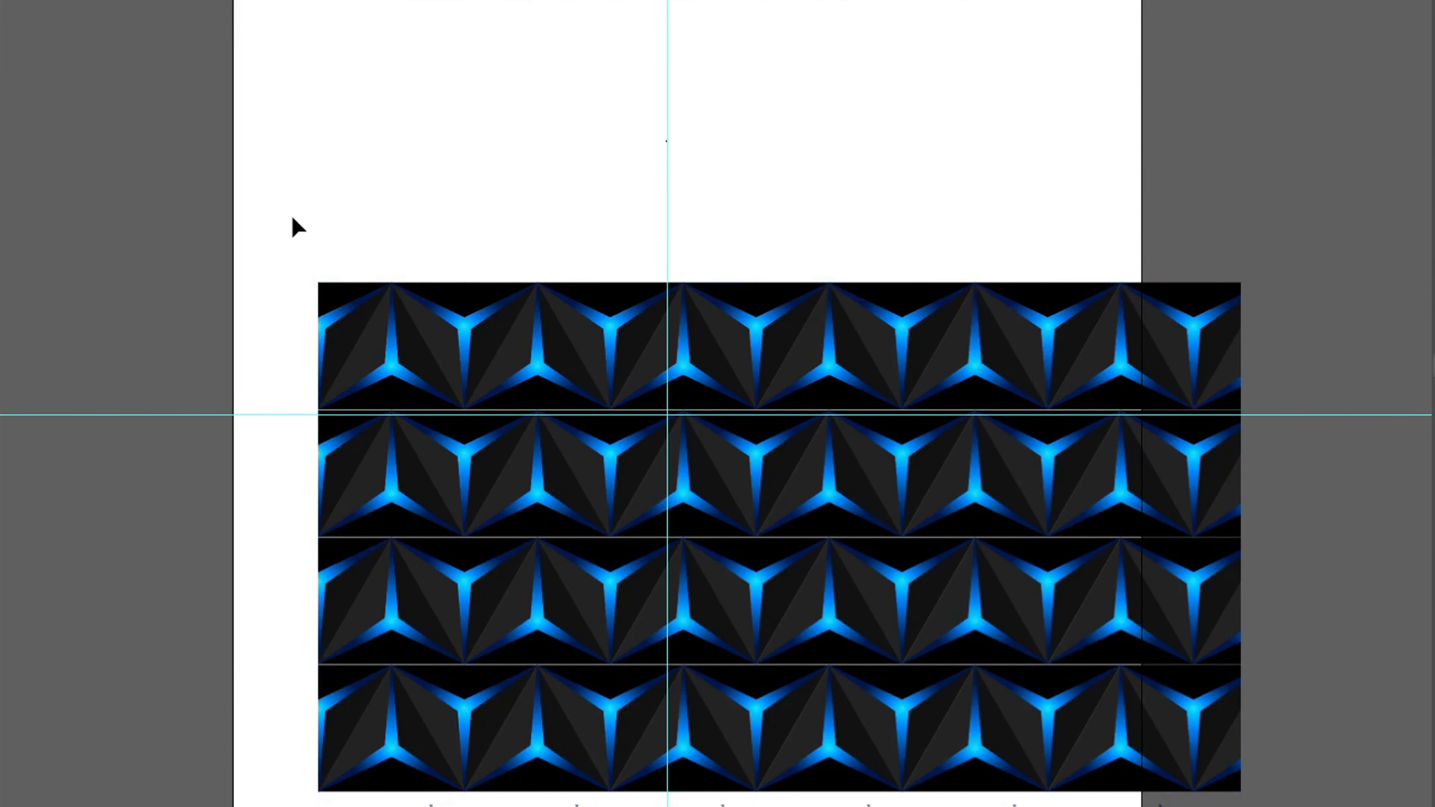
scroll(325, 552, up, 3)
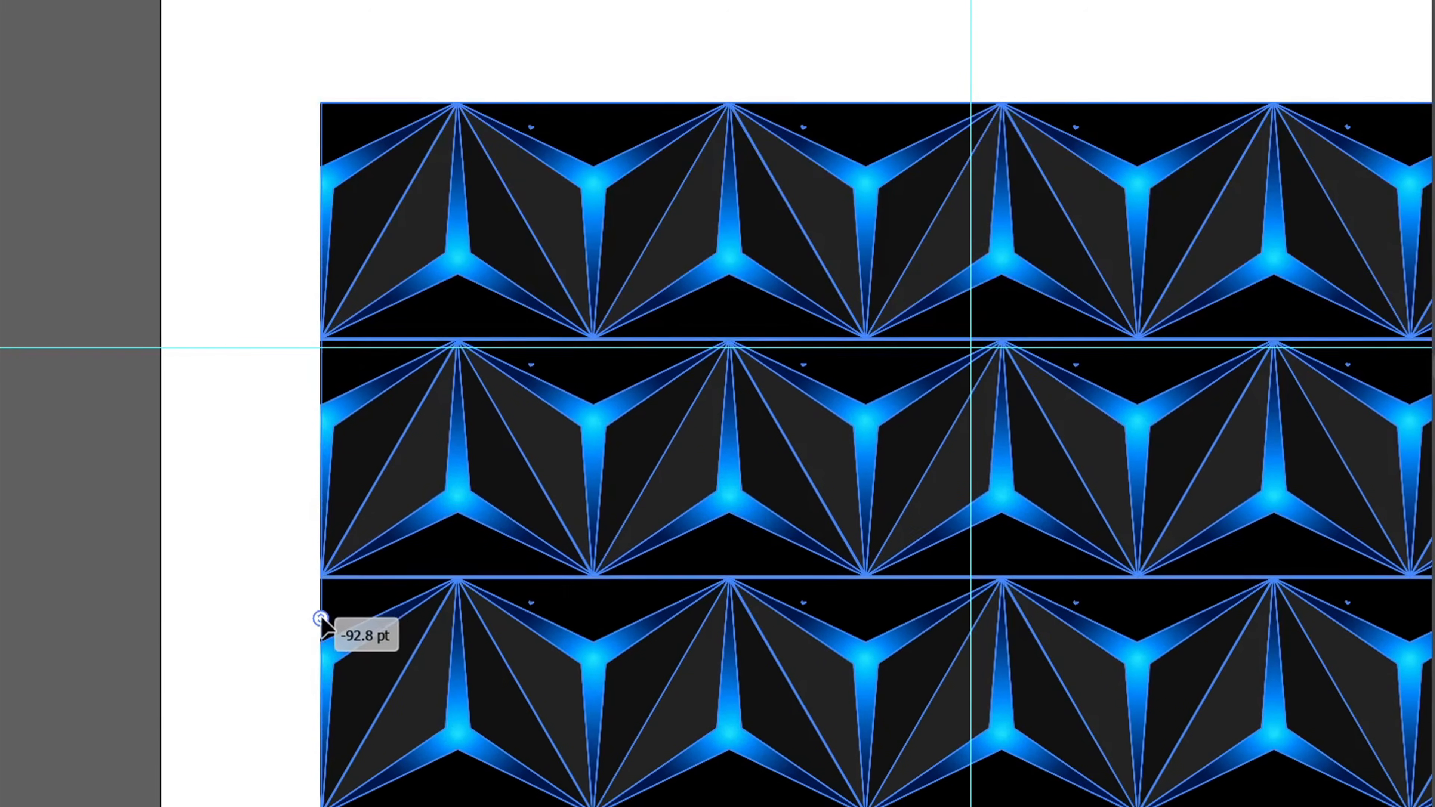
Move the grid repeat just below the blue gradient bar so that it slightly overlaps the artboard's left edge
scroll(576, 487, down, 3)
drag(1003, 580, 921, 396)
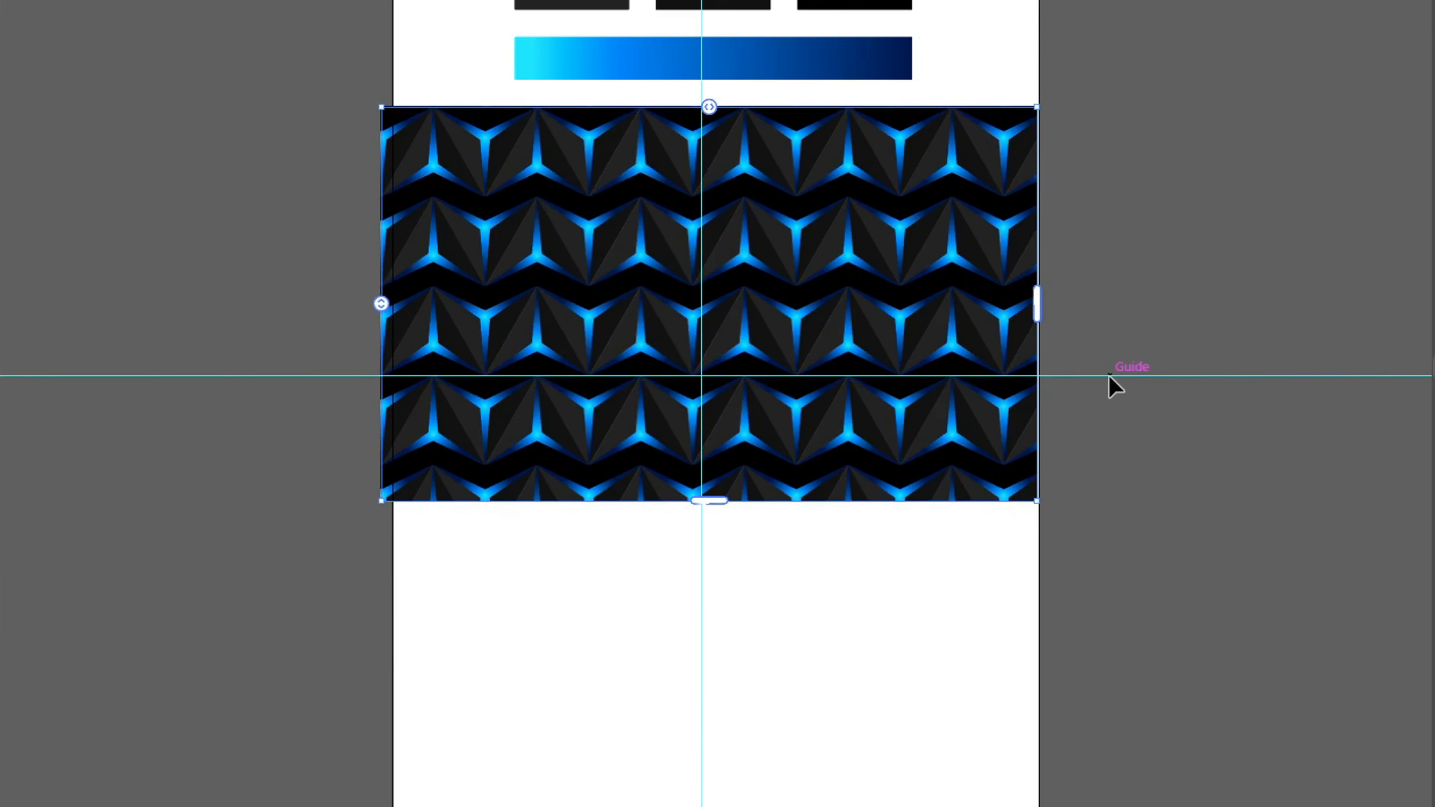
click(717, 333)
Extend the grid repeat downward past the artboard's bottom edge and sideways past its right edge, adding more rows and columns
scroll(737, 518, down, 2)
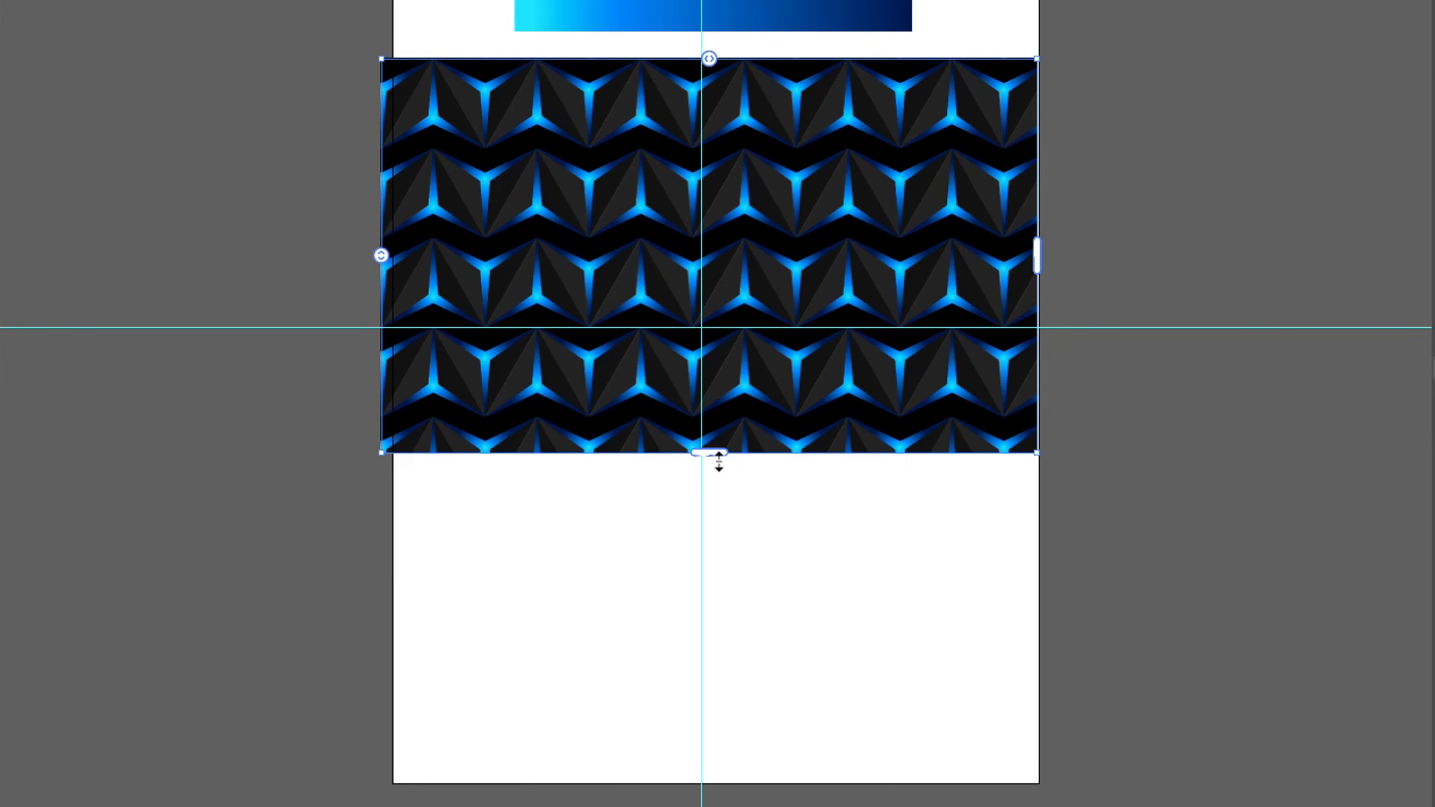
drag(711, 455, 733, 788)
drag(1039, 439, 1234, 435)
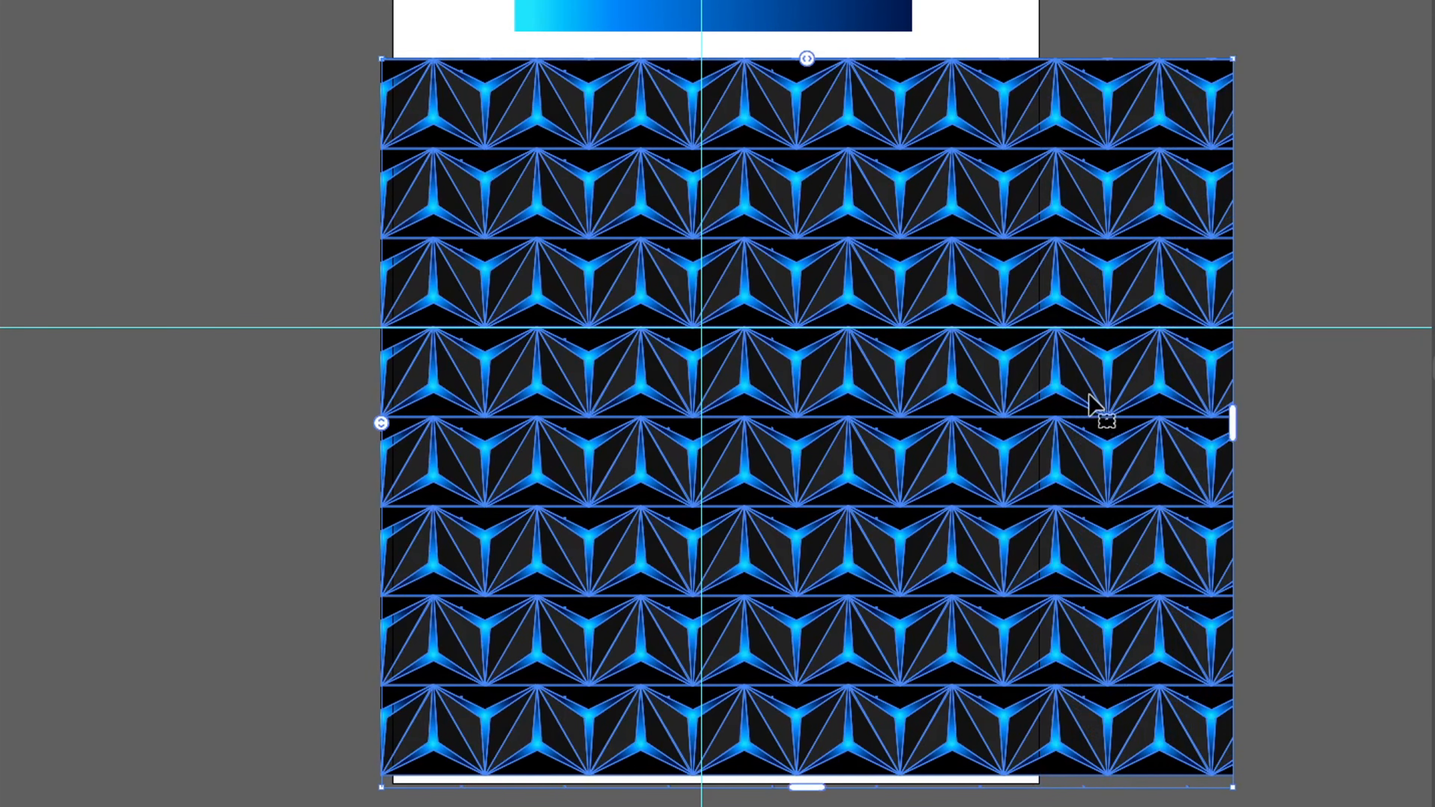
scroll(1017, 396, down, 5)
drag(807, 582, 807, 676)
Hide the guides crossing the artboard
scroll(255, 453, up, 6)
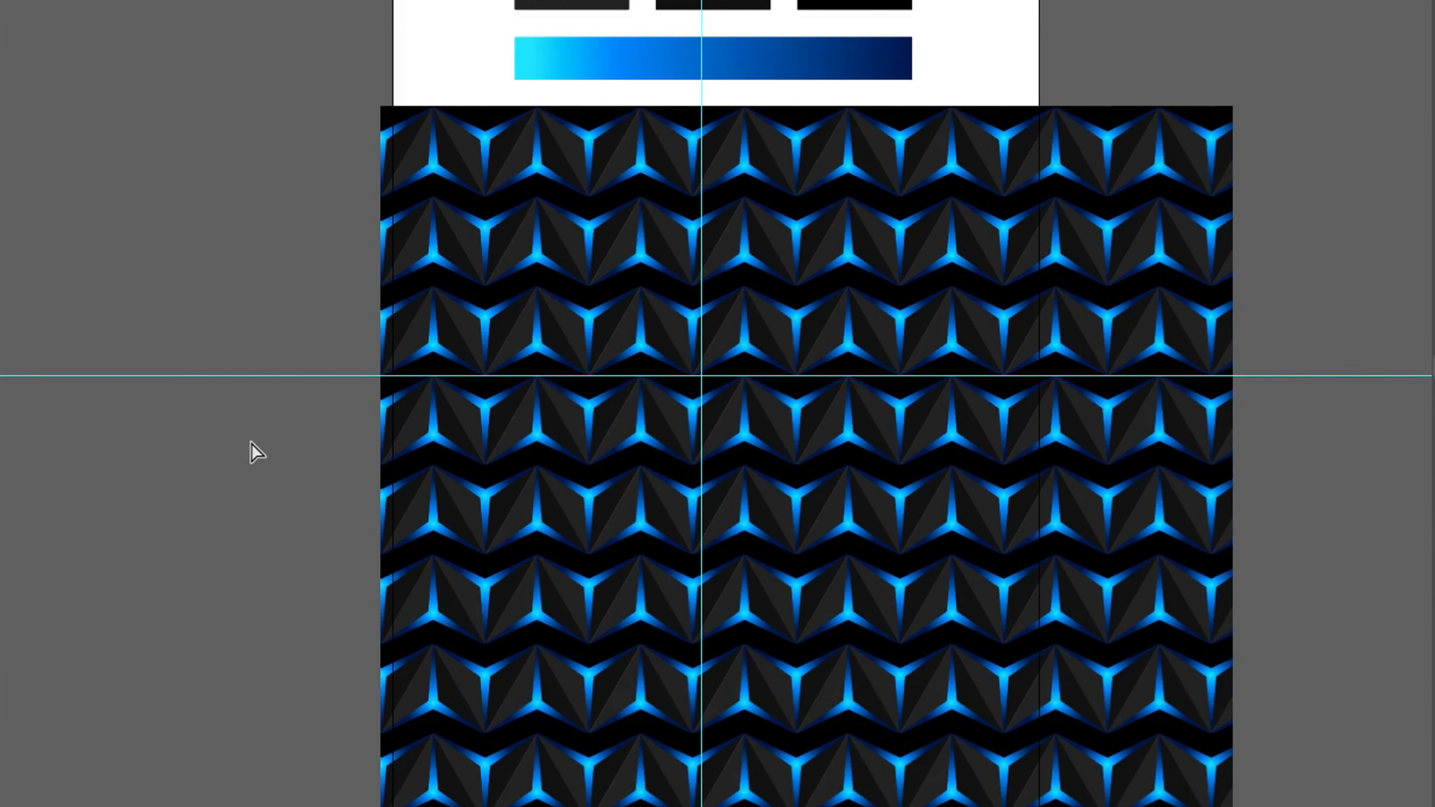
right_click(414, 49)
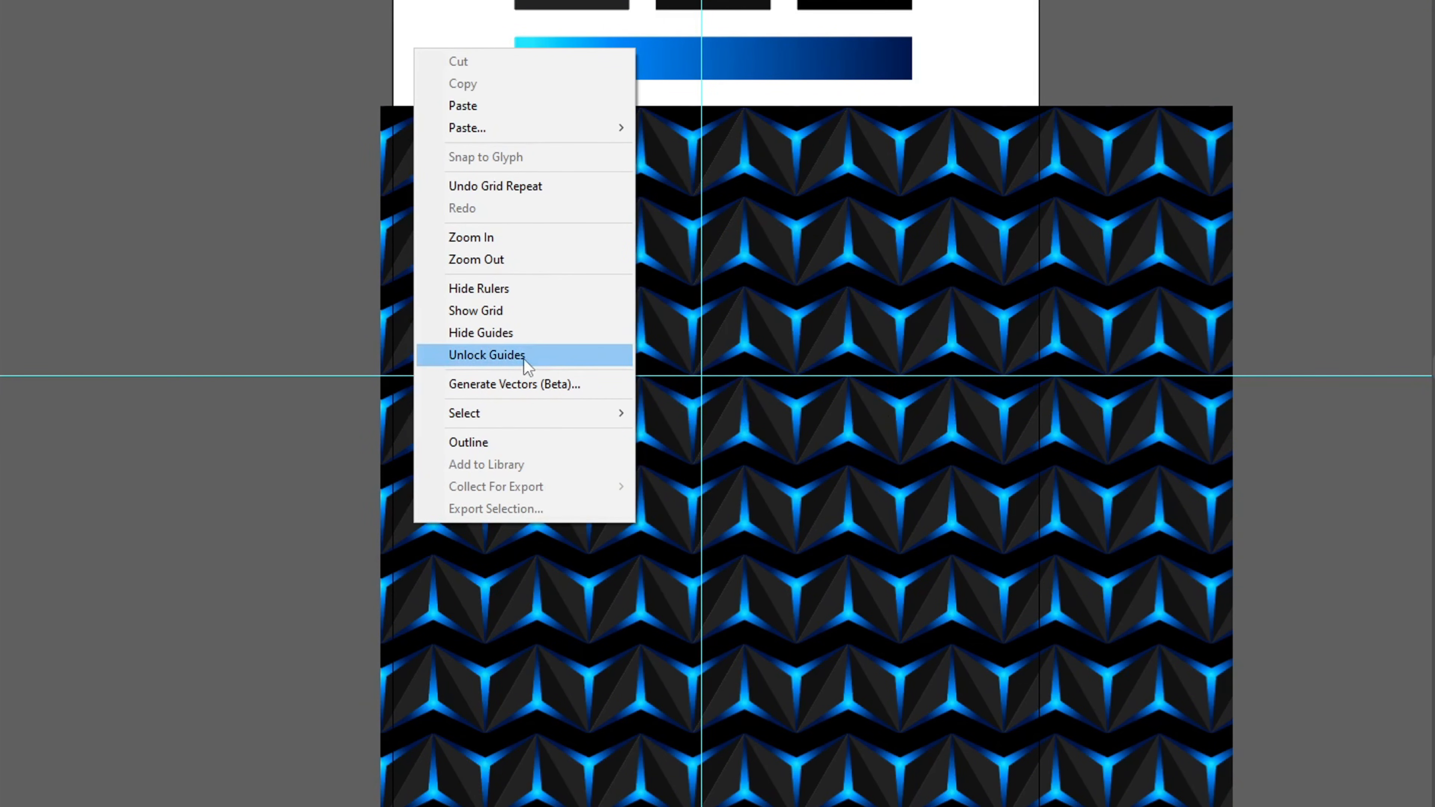
click(494, 333)
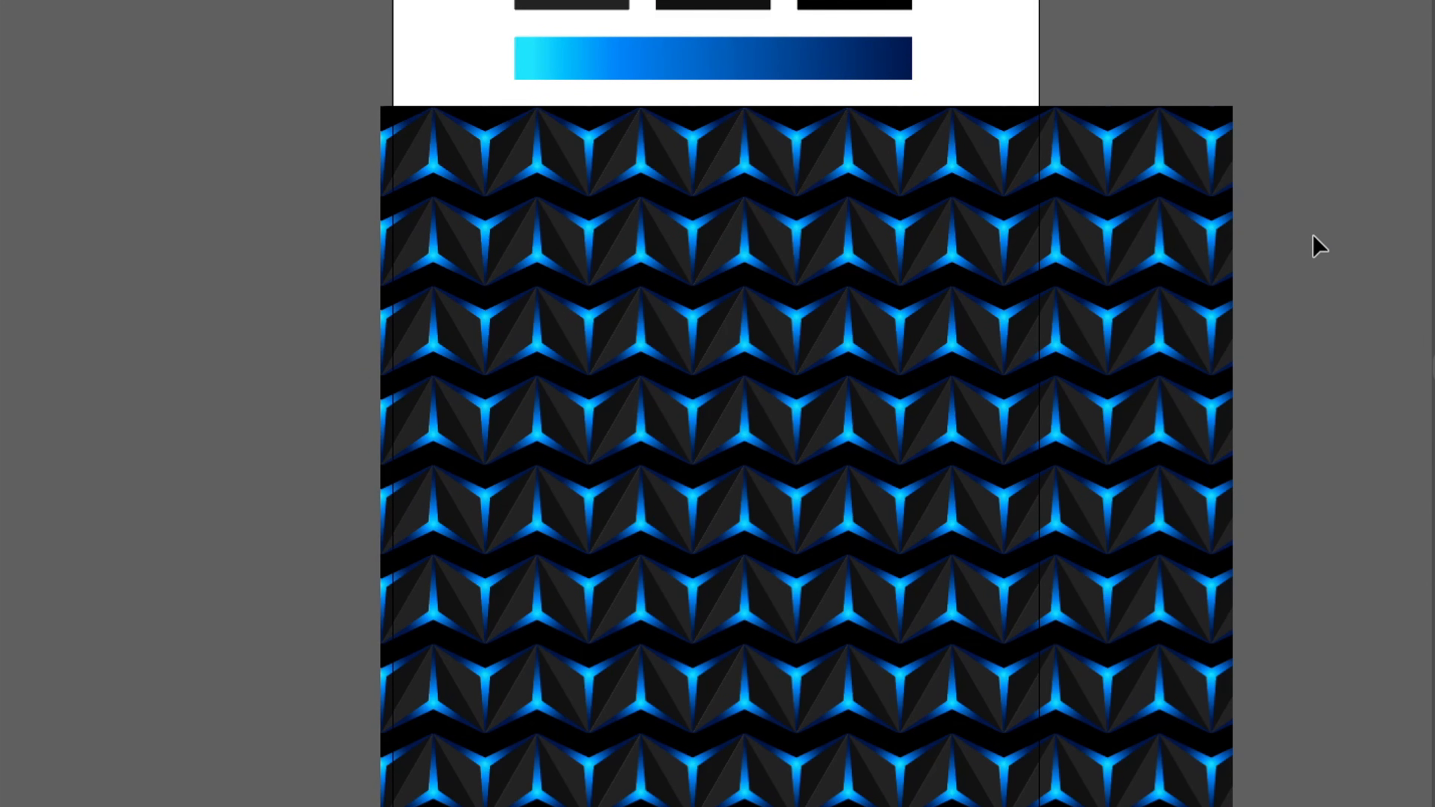